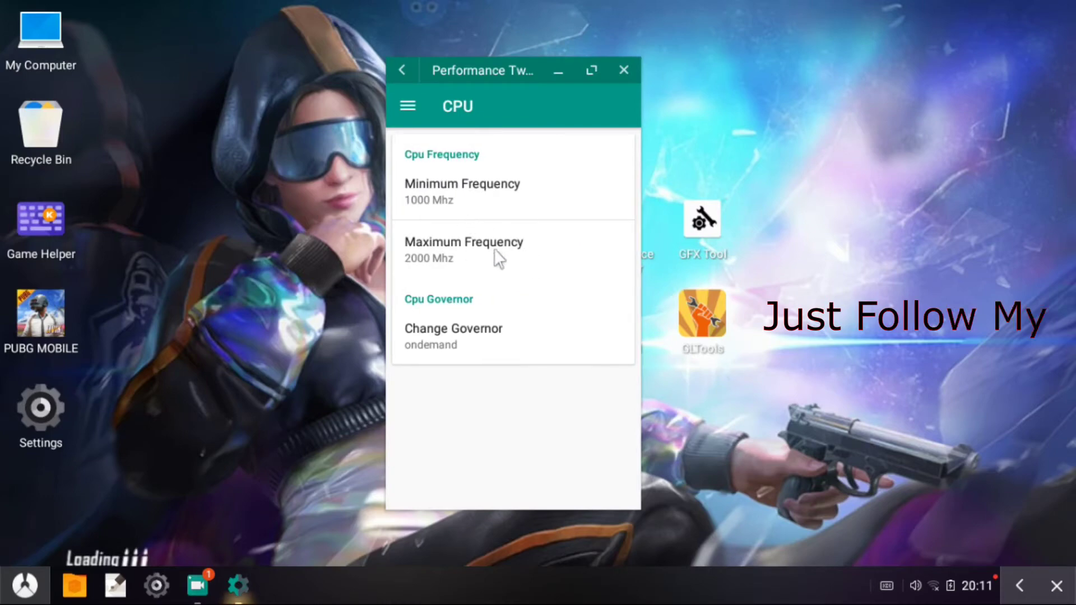
- Set the CPU minimum and maximum frequencies to 2000 Mhz and change the governor to performance
left_click(470, 196)
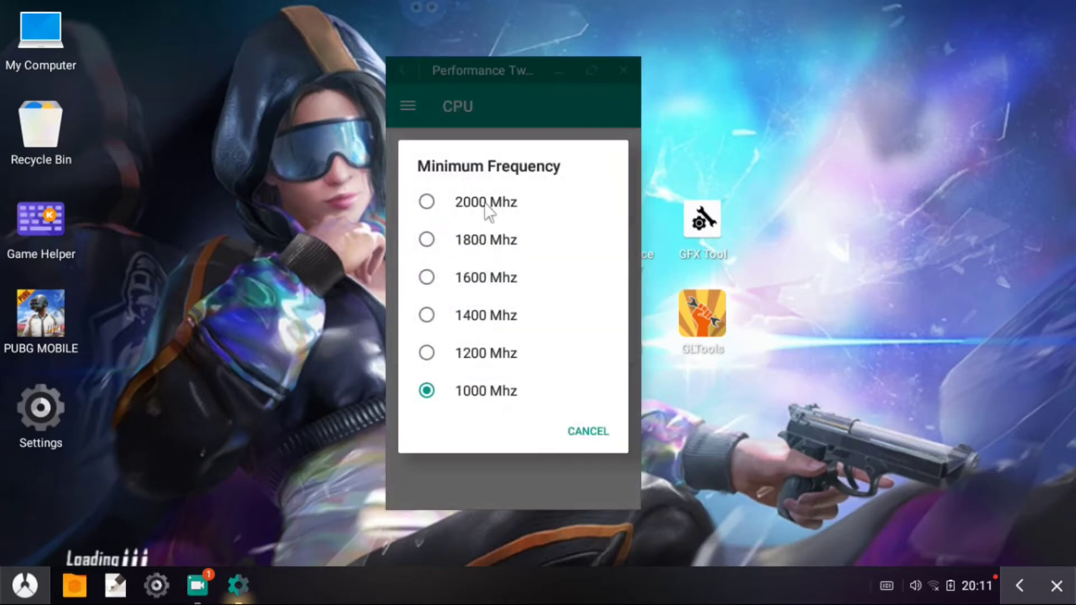
left_click(493, 205)
left_click(475, 253)
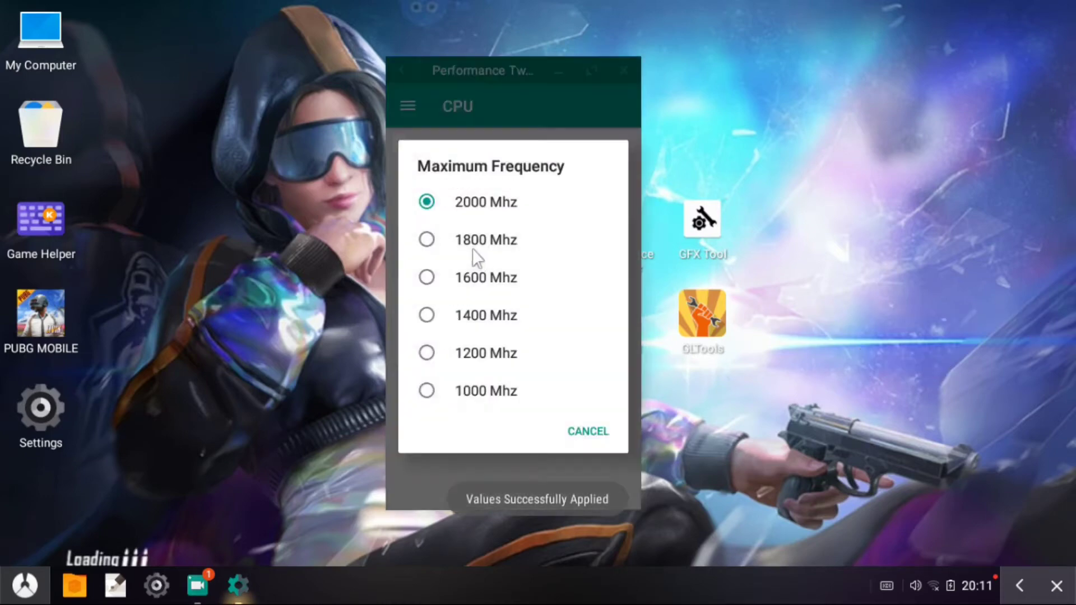
left_click(481, 203)
left_click(448, 337)
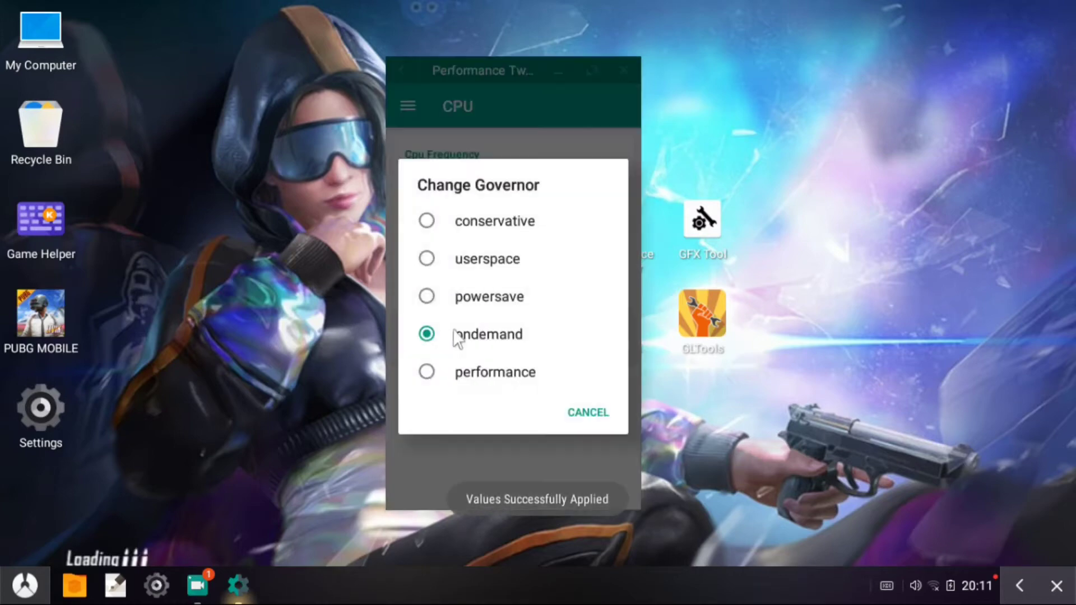
left_click(482, 374)
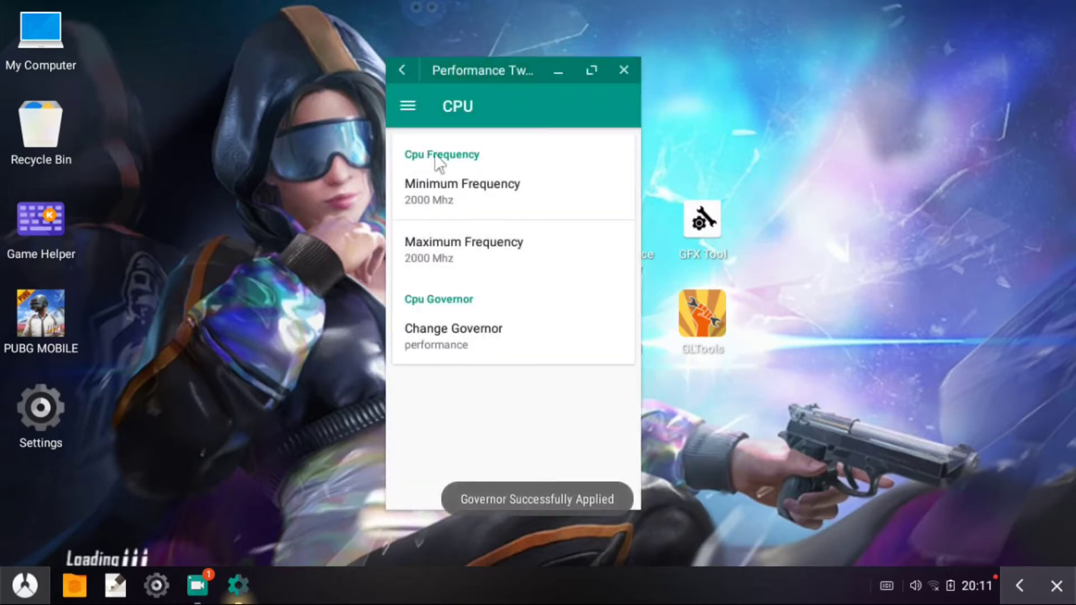
- Enable Apply on Boot for the CPU settings and close Performance Tweaker
left_click(408, 107)
left_click_drag(453, 310, 473, 182)
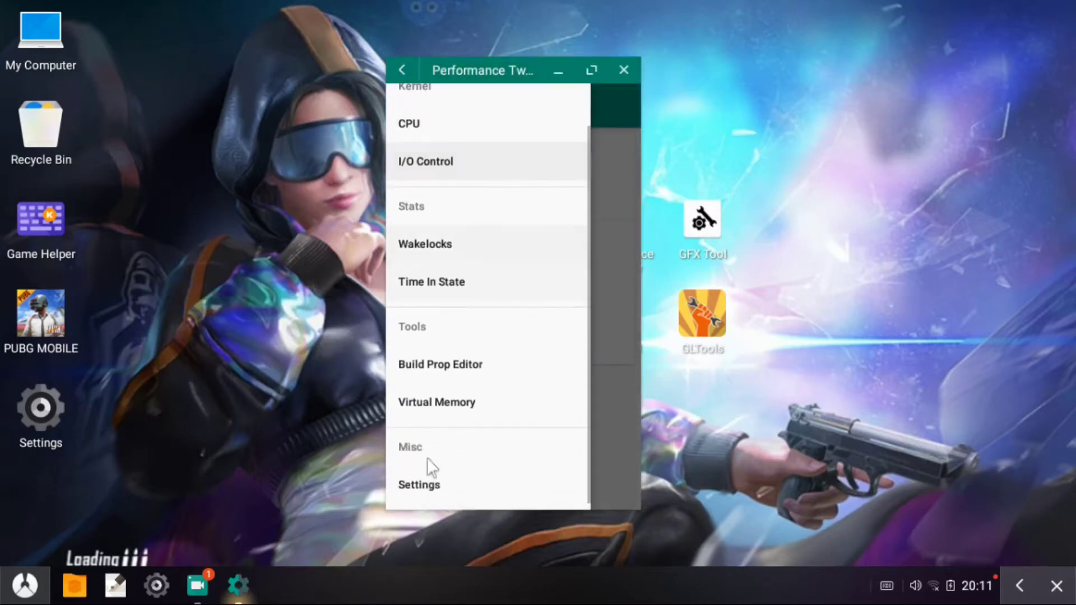
left_click(469, 485)
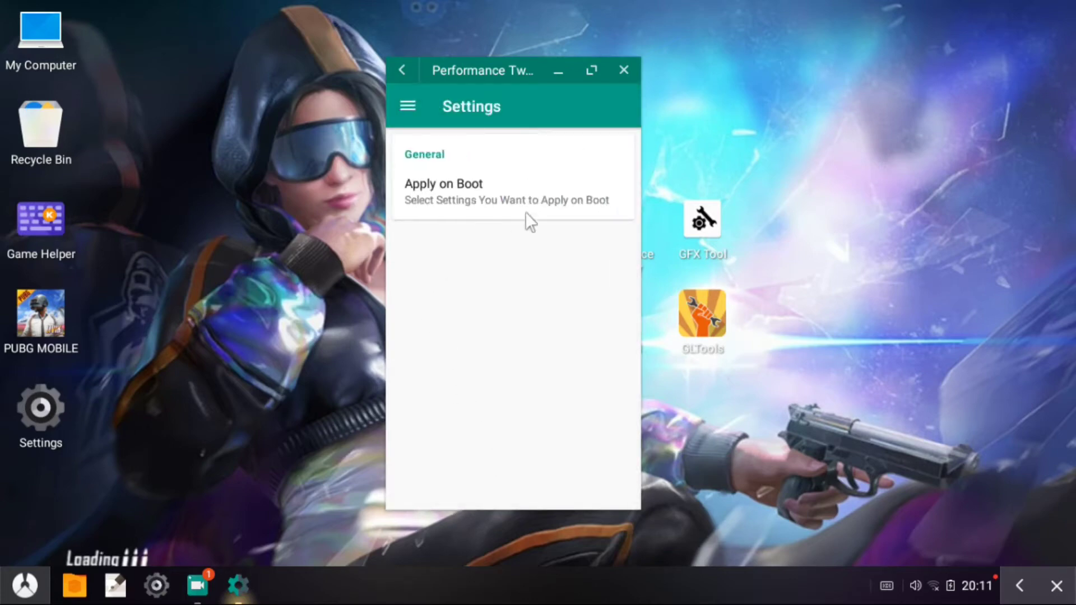
left_click(530, 199)
left_click(473, 247)
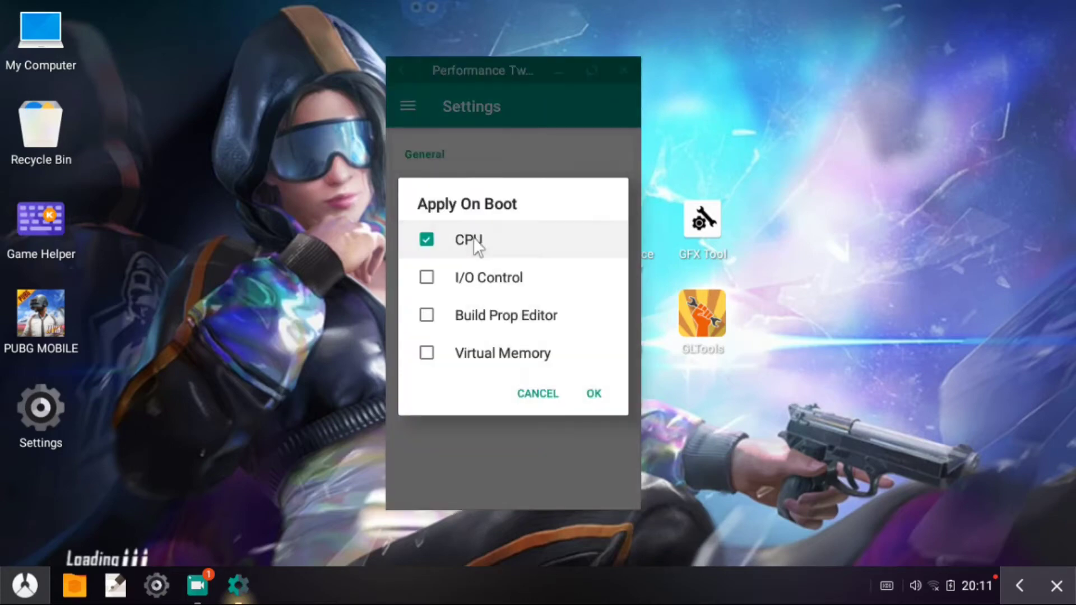
left_click(594, 393)
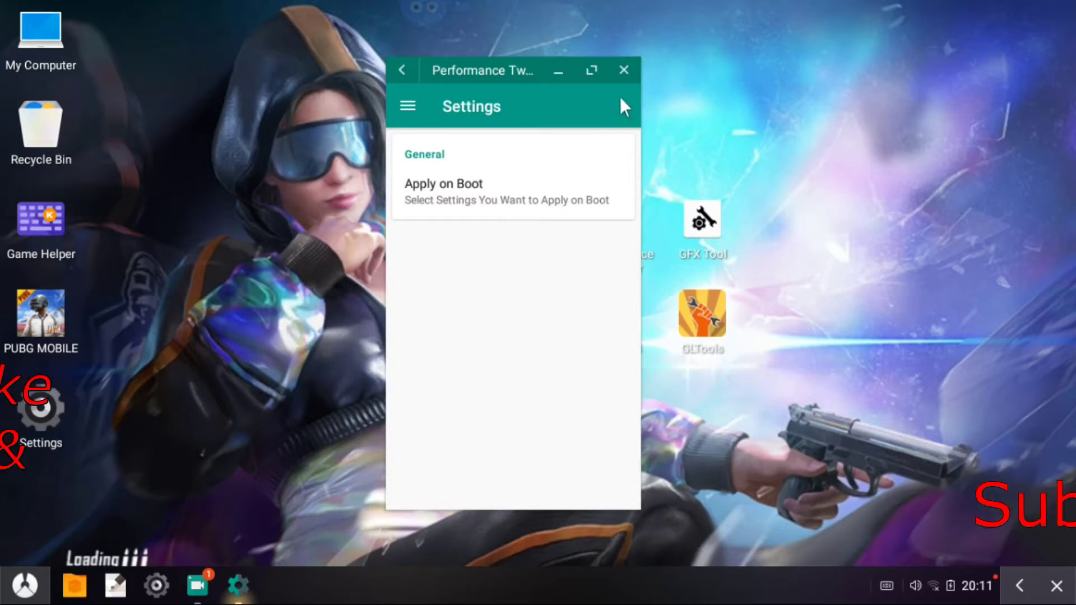
left_click(624, 70)
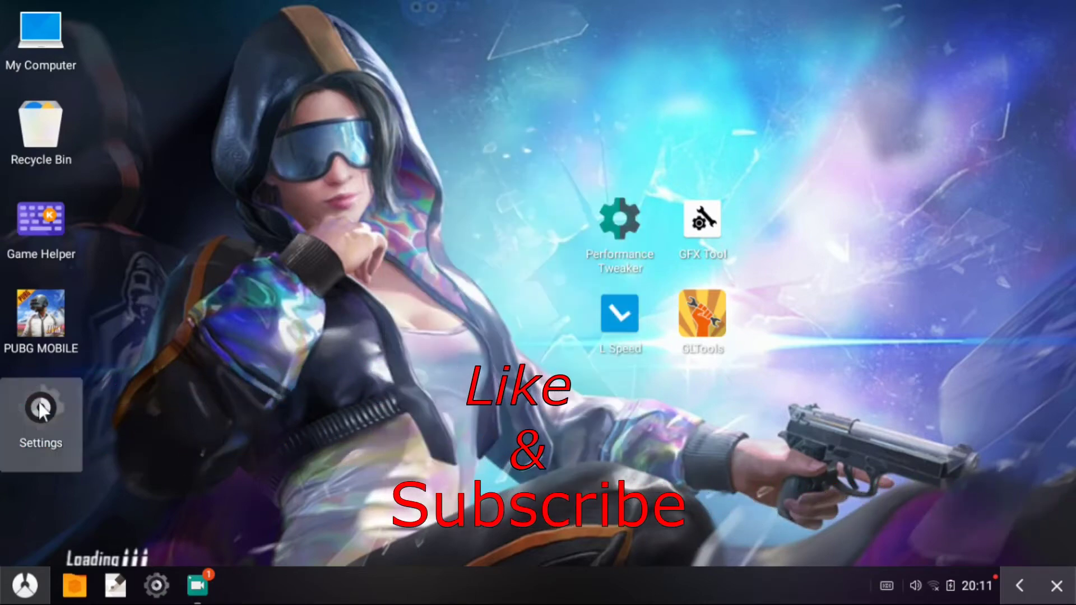
- In the system's AutoRun settings, allow Performance Tweaker to run in the background, and close the settings windows
right_click(24, 409)
left_click(22, 404)
right_click(49, 405)
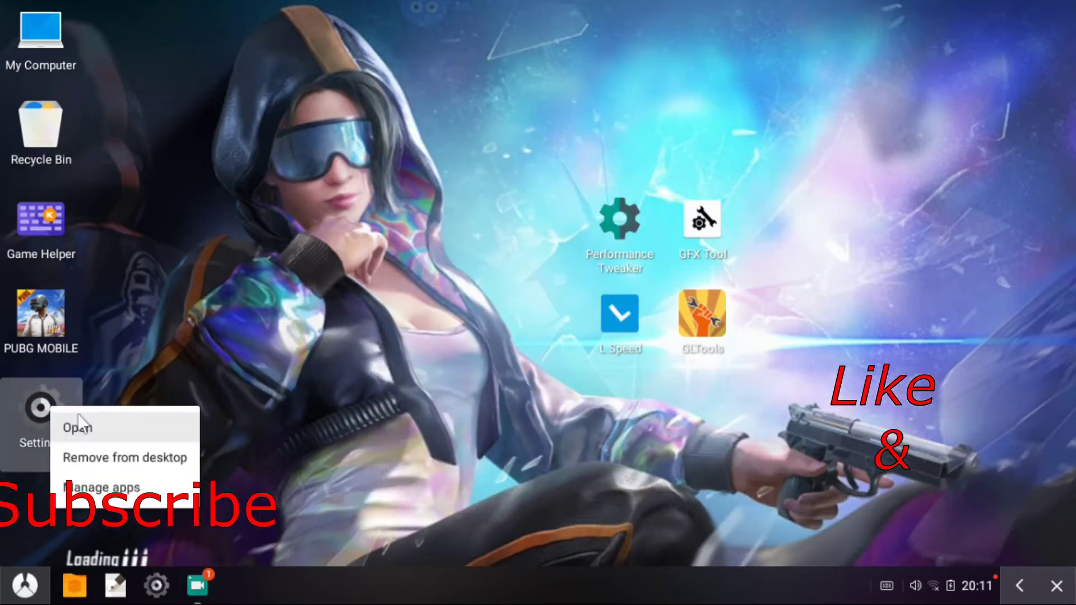
left_click(68, 426)
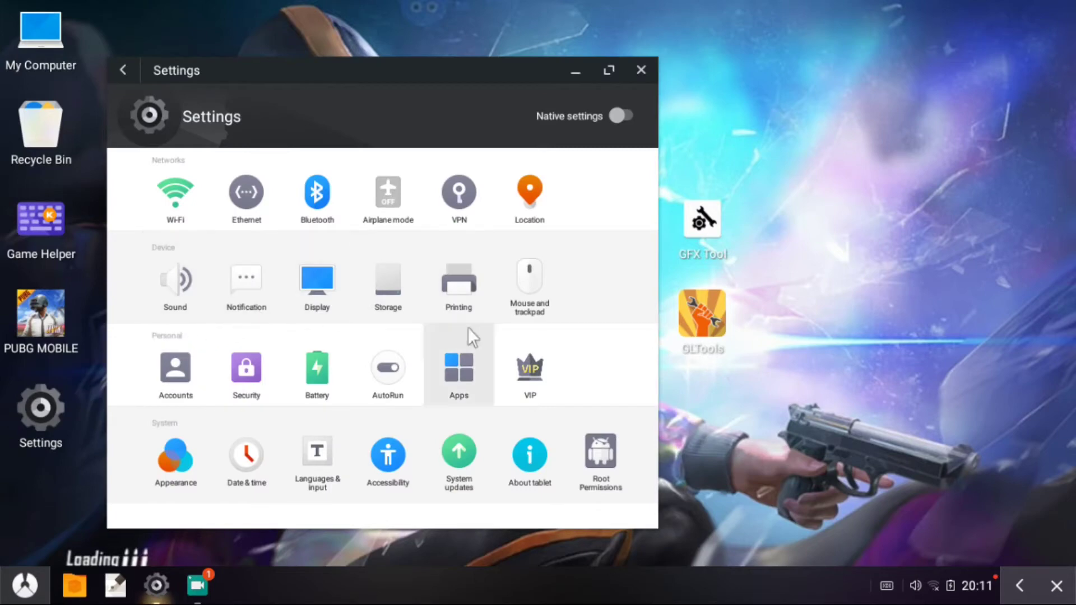
left_click(385, 374)
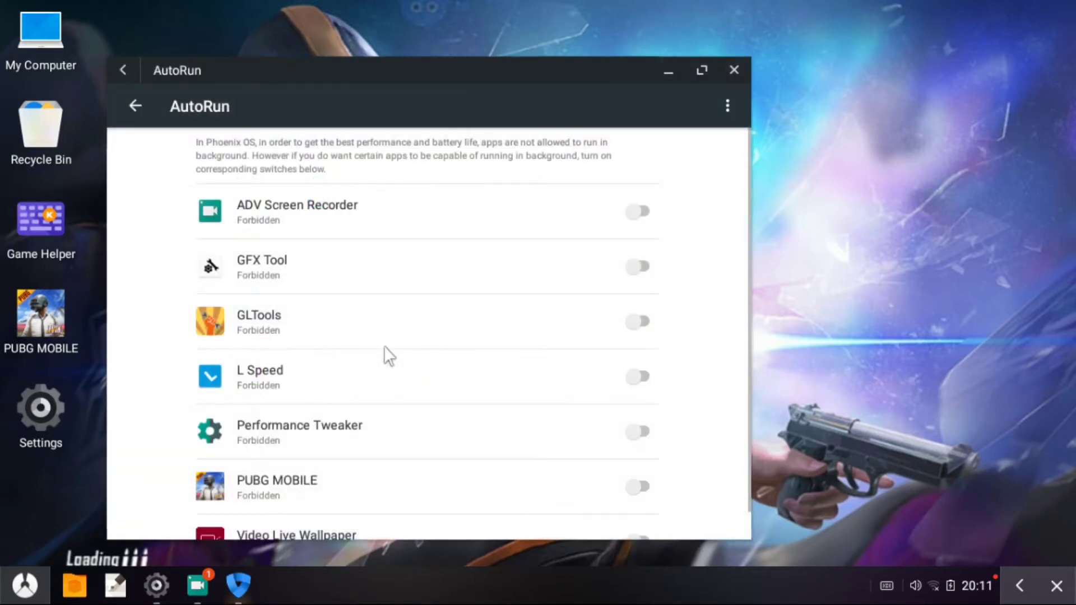
scroll(363, 314, "down", 1)
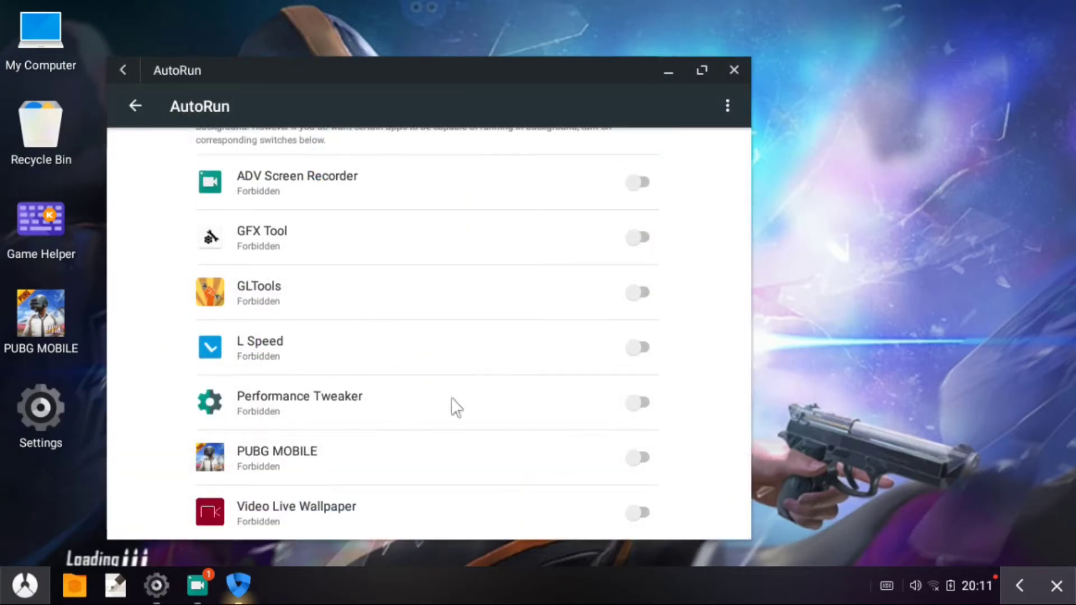
left_click(650, 401)
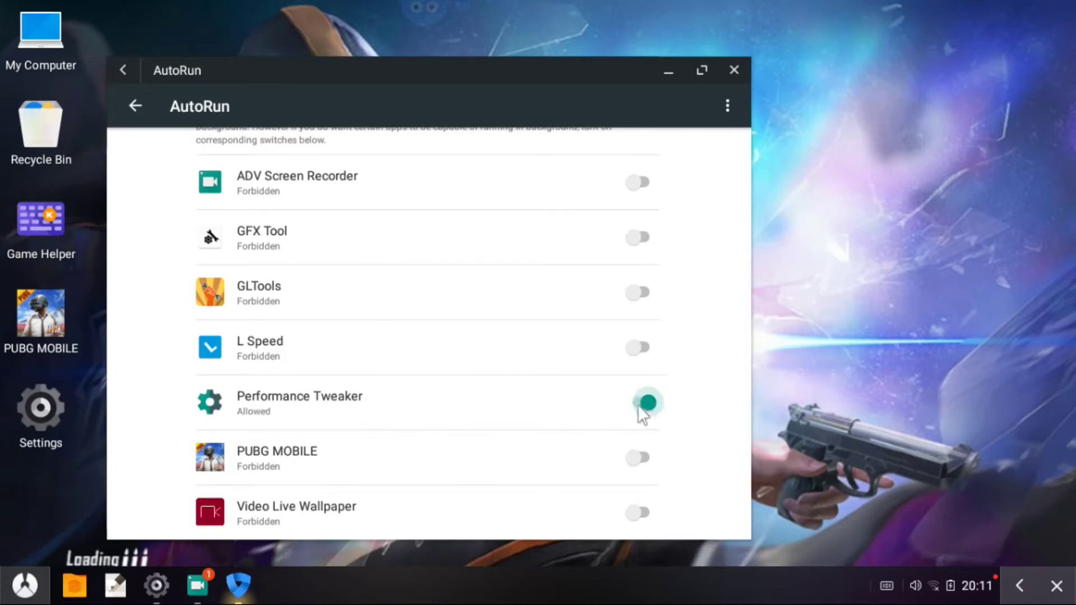
left_click(736, 70)
left_click(641, 70)
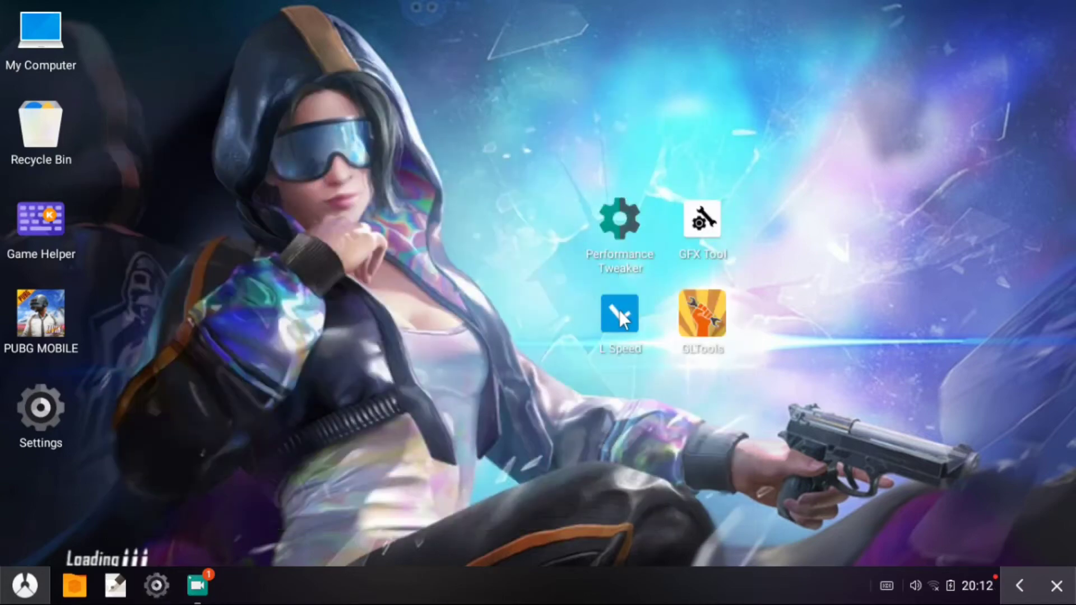
- Open L Speed from the desktop, maximize its window and start the setup guide
right_click(616, 317)
left_click(631, 324)
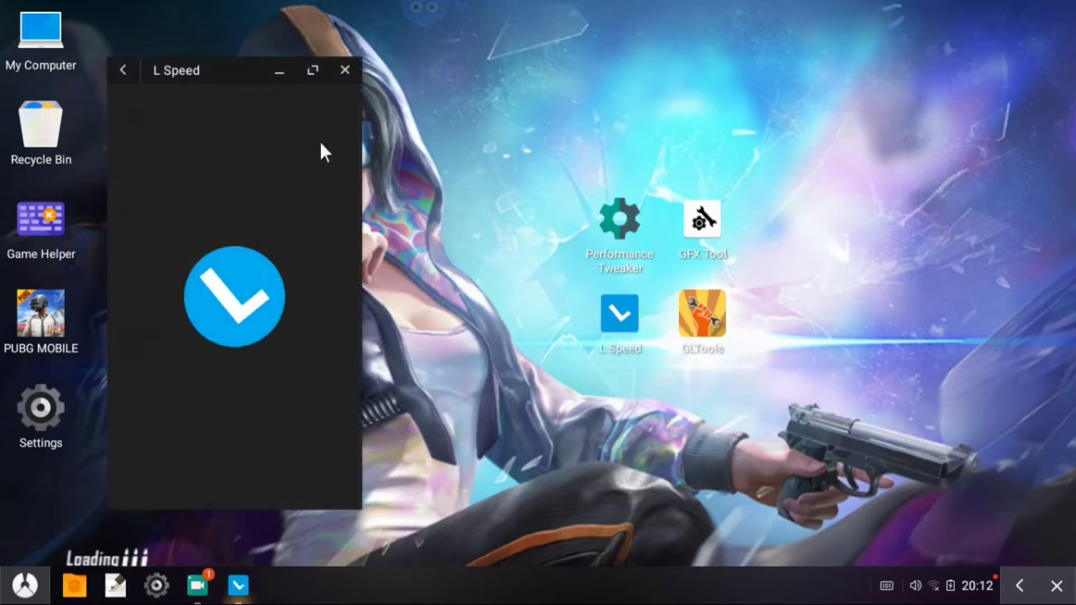
left_click(312, 70)
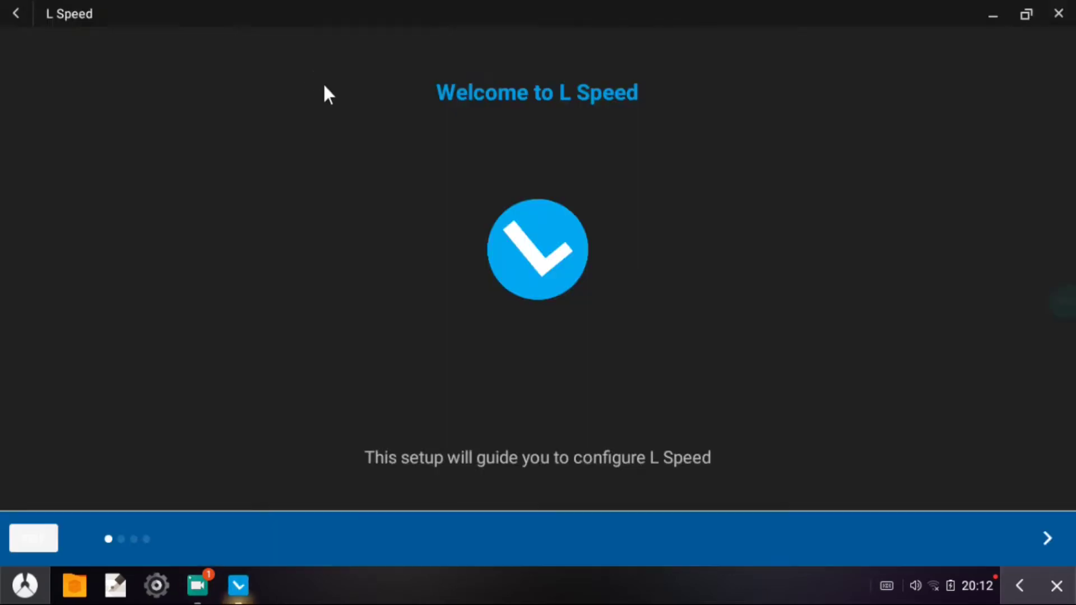
left_click(1046, 537)
- Set both Another Example and Example Tweak to Performance on the L Speed Tips page and continue
left_click(934, 314)
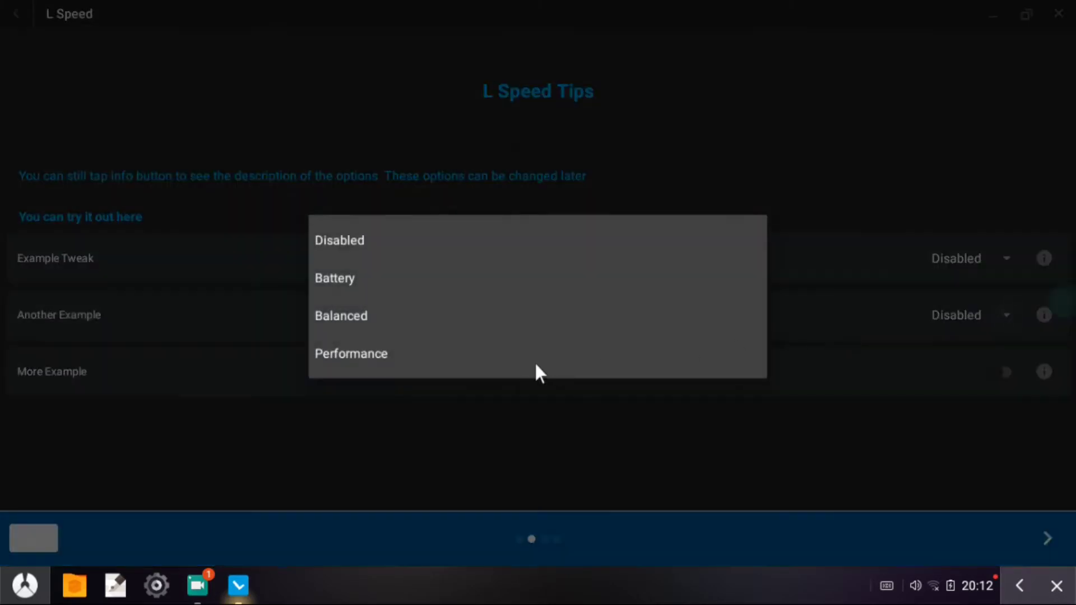
left_click(382, 349)
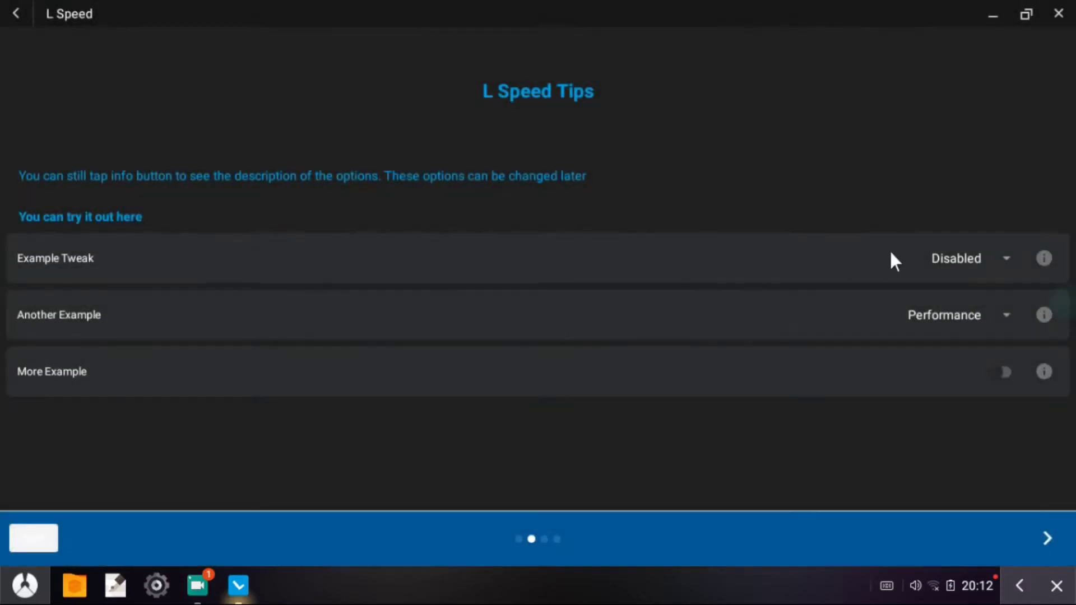
left_click(918, 257)
left_click(384, 354)
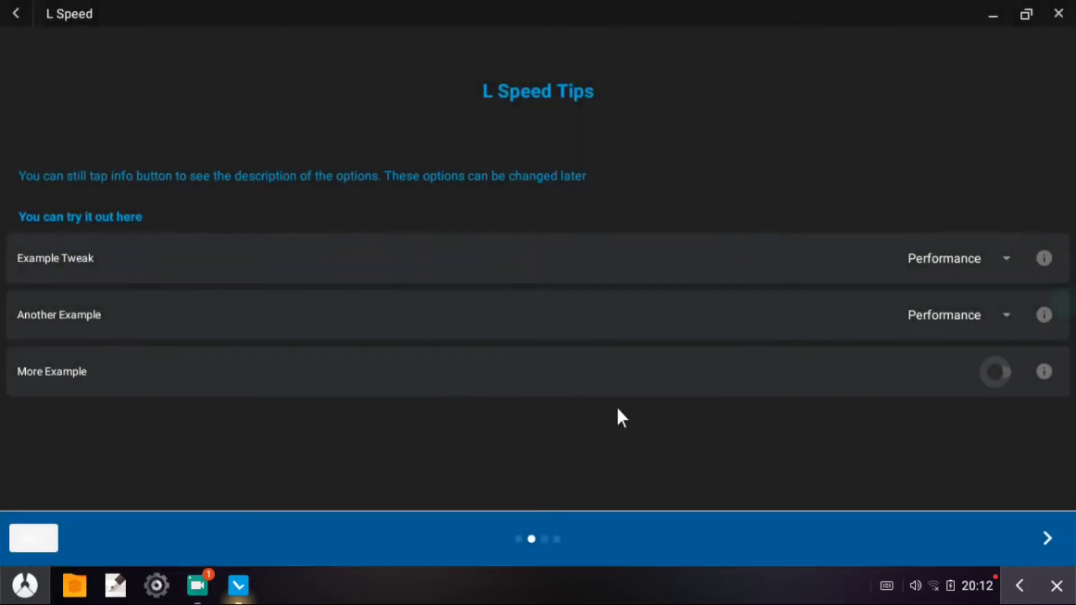
left_click(1038, 539)
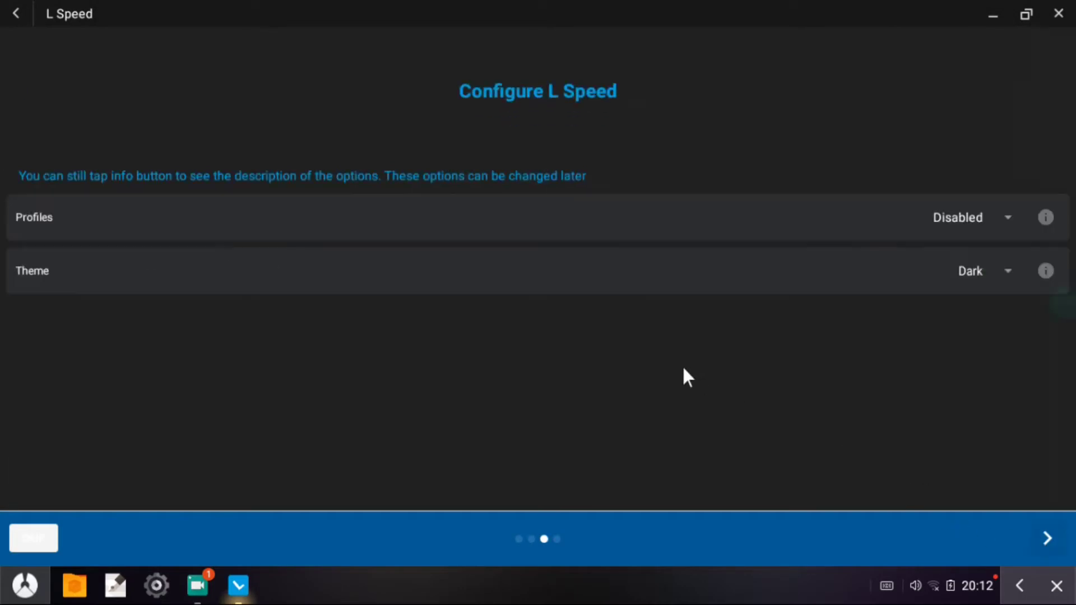
- Set the L Speed profile to Performance and finish the setup guide
left_click(970, 220)
left_click(373, 353)
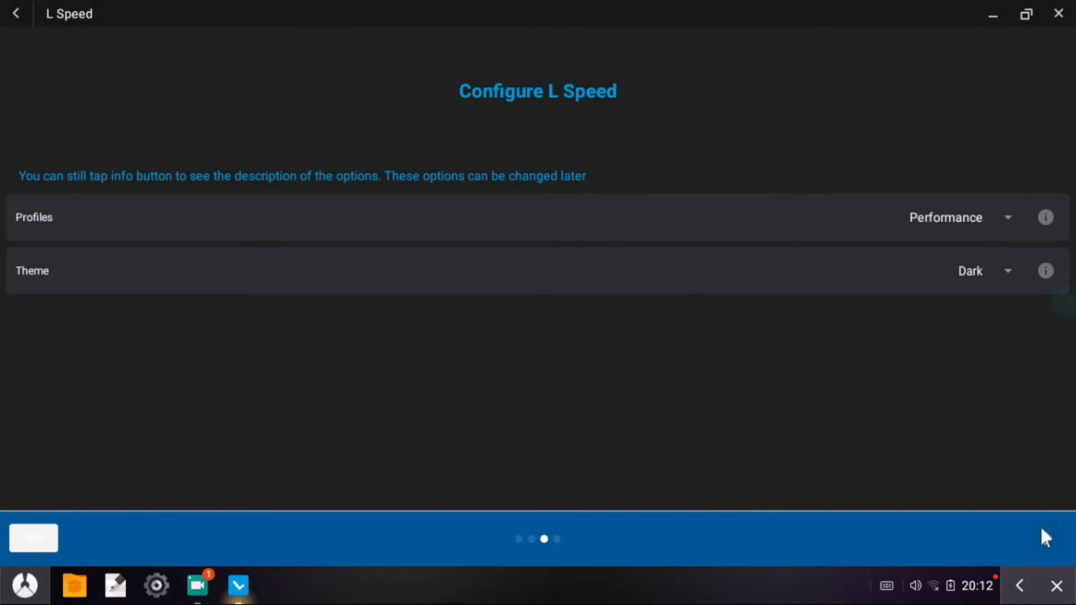
left_click(1044, 533)
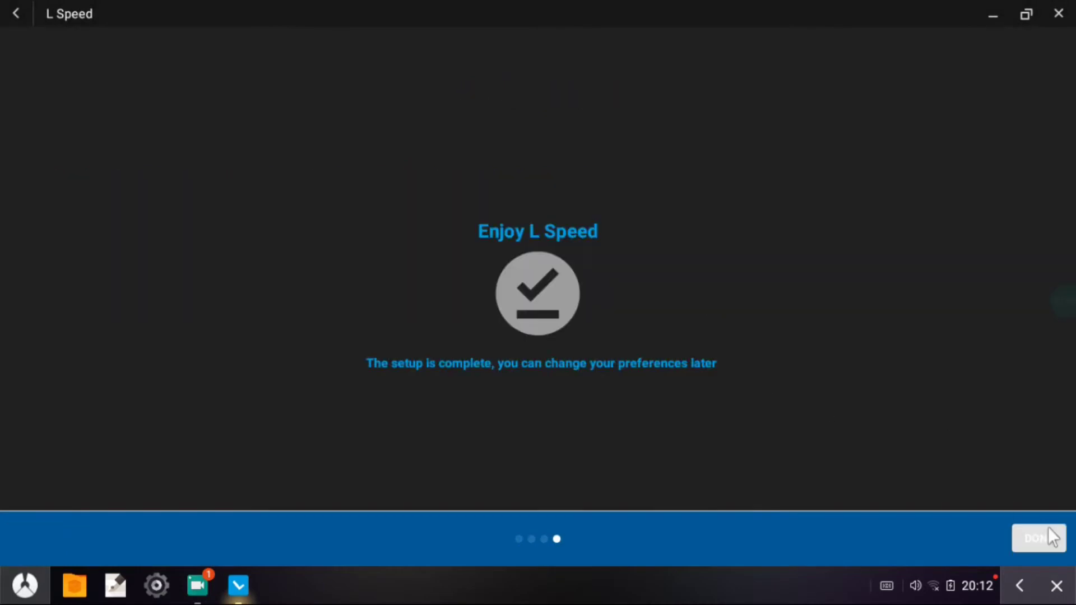
left_click(1035, 537)
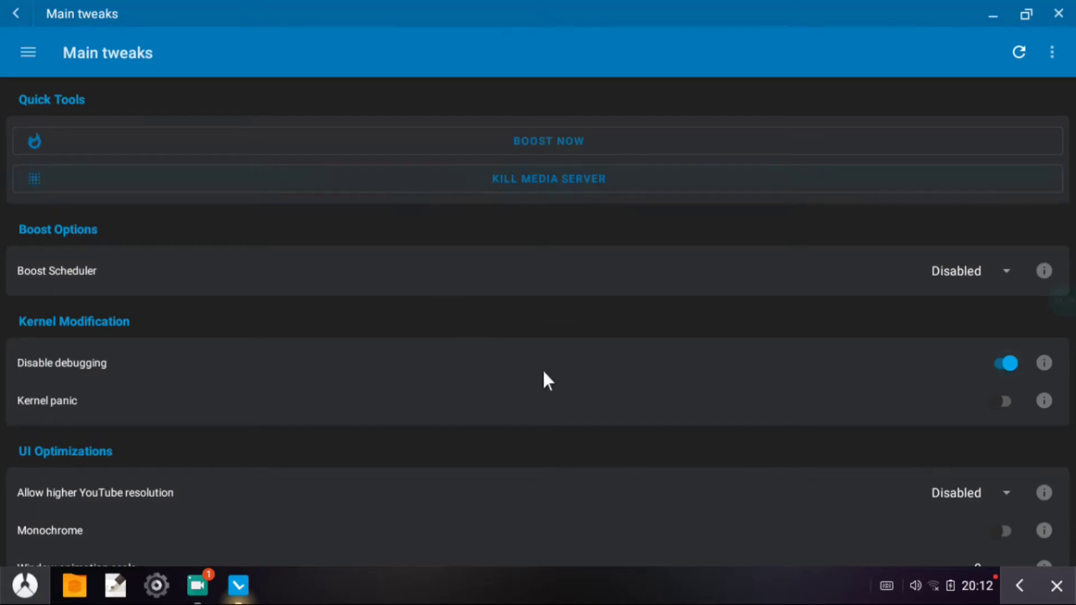
- Set the Boost Scheduler in Main tweaks to 30min
left_click_drag(543, 372, 589, 212)
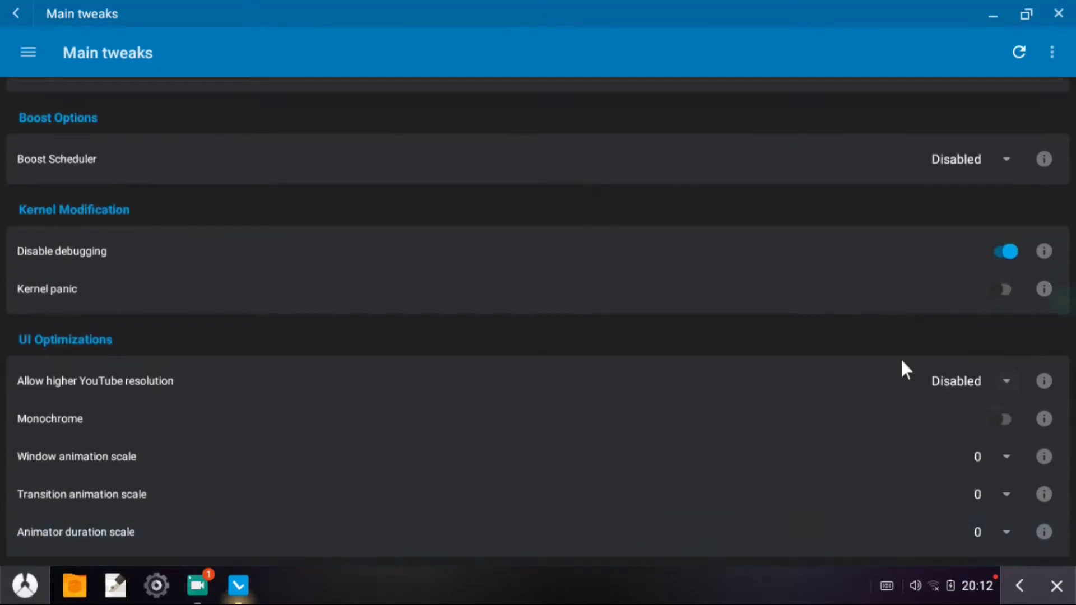
left_click_drag(967, 205, 901, 295)
left_click(946, 255)
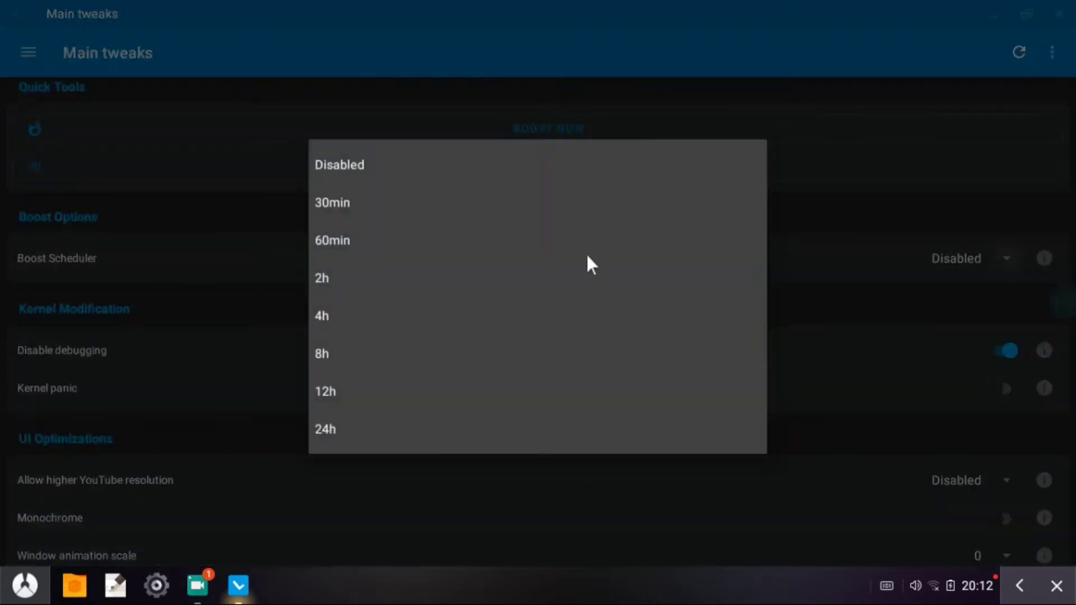
left_click(338, 204)
- Set the window animation, transition animation and animator duration scales to .1x, and run an immediate boost
scroll(651, 213, "down", 3)
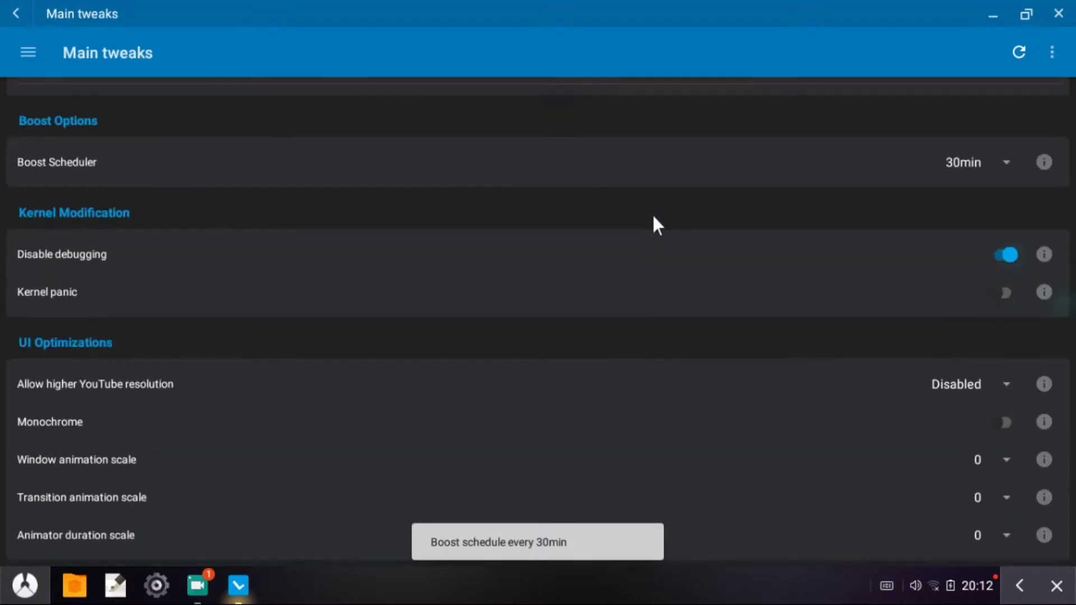
left_click(1009, 456)
left_click(353, 154)
left_click(1006, 494)
left_click(355, 157)
left_click(973, 520)
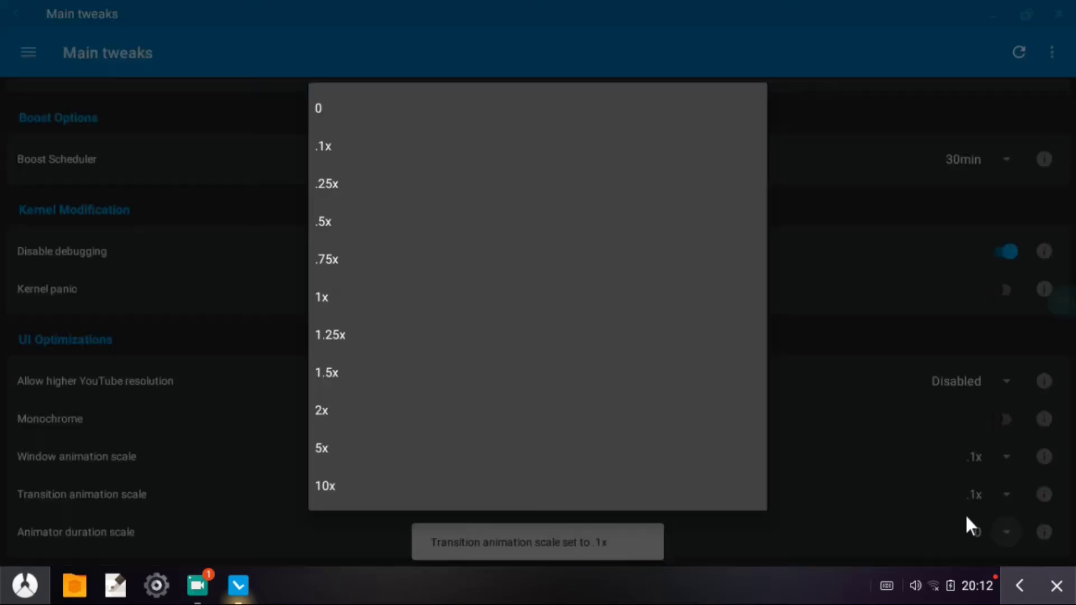
left_click(330, 147)
scroll(348, 339, "up", 3)
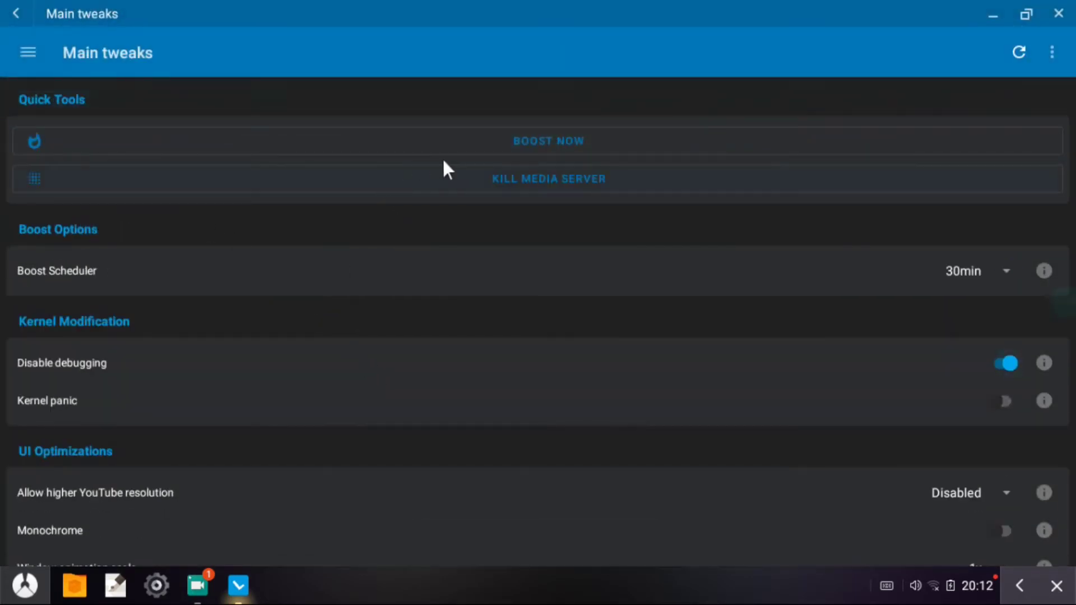
left_click(461, 150)
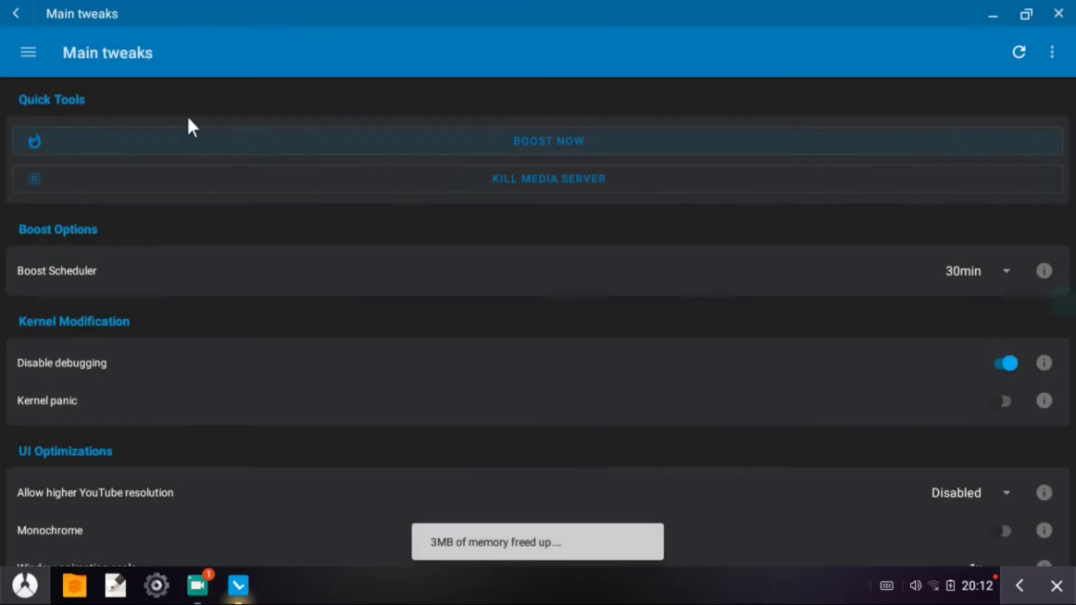
- Look through L Speed's Profiles, Dashboard and Battery pages to check the active profile, device information and battery options
left_click(26, 58)
left_click(86, 125)
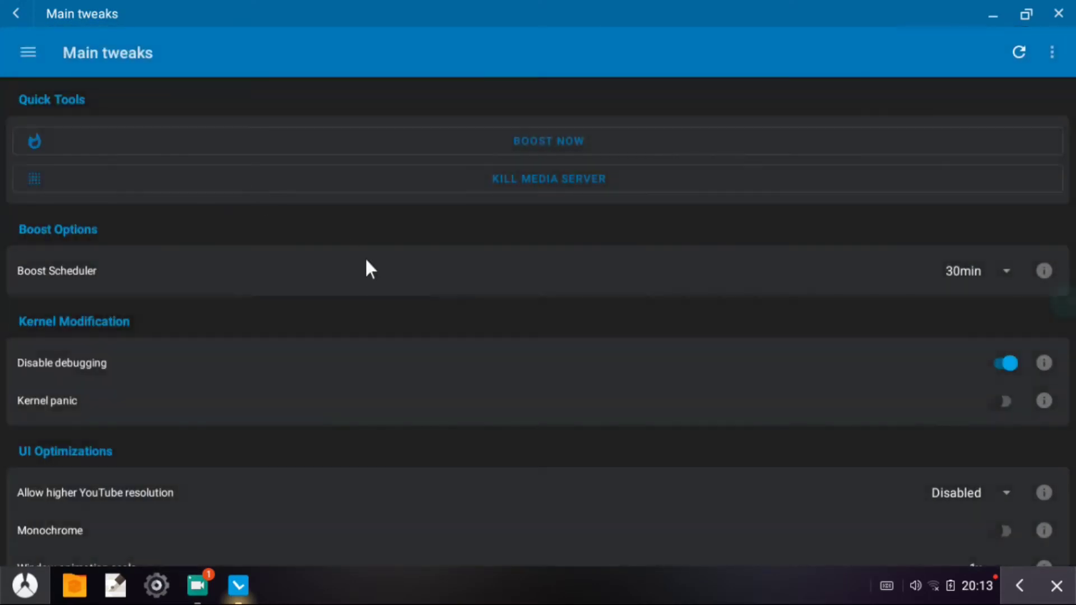
left_click(714, 303)
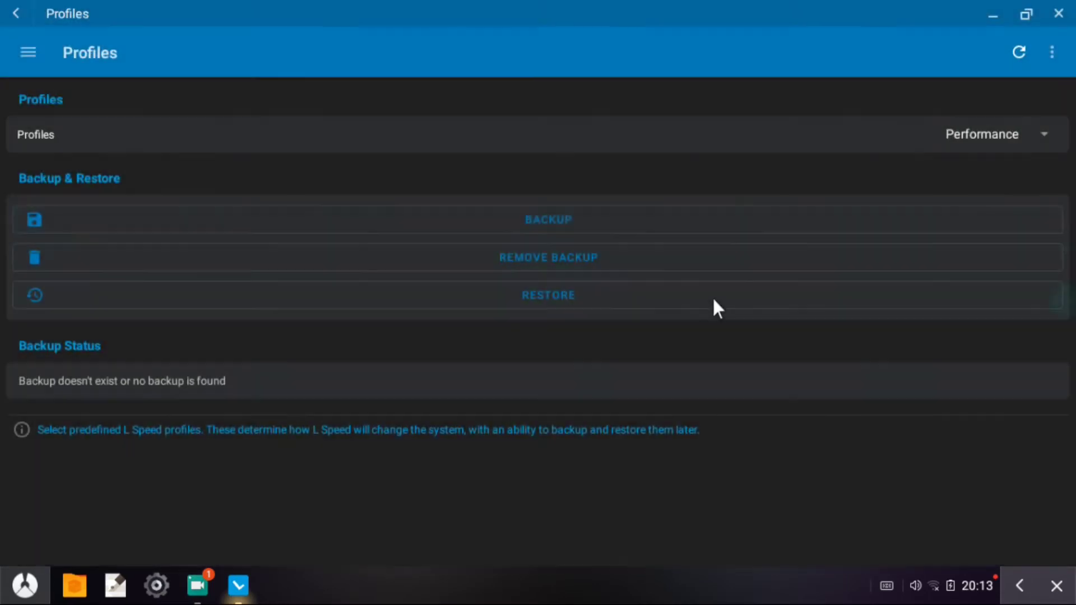
left_click(38, 58)
left_click(36, 158)
scroll(179, 249, "up", 2)
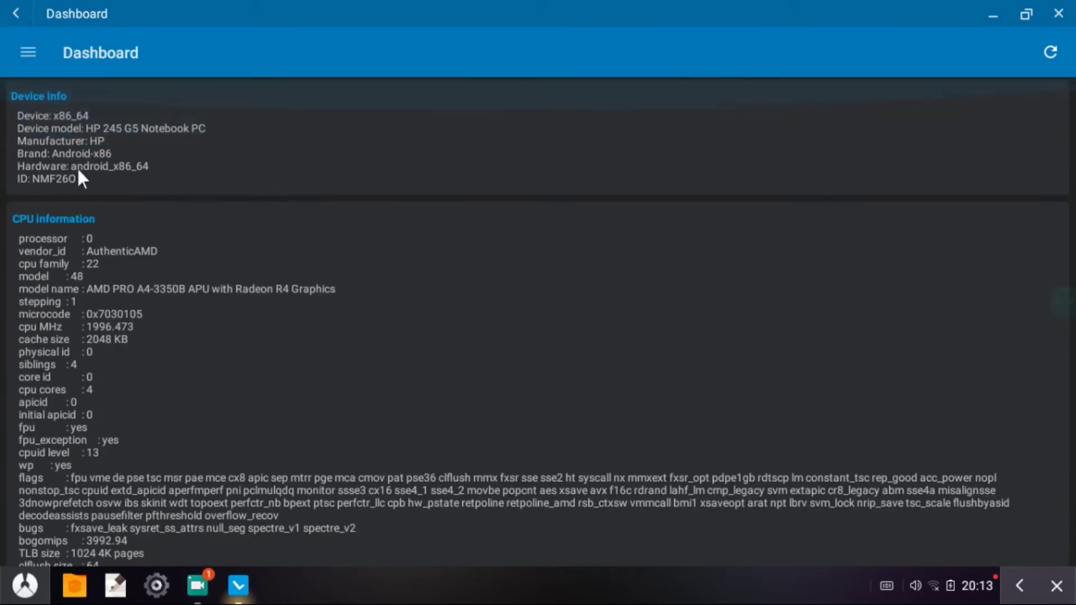
left_click(36, 57)
scroll(82, 264, "down", 2)
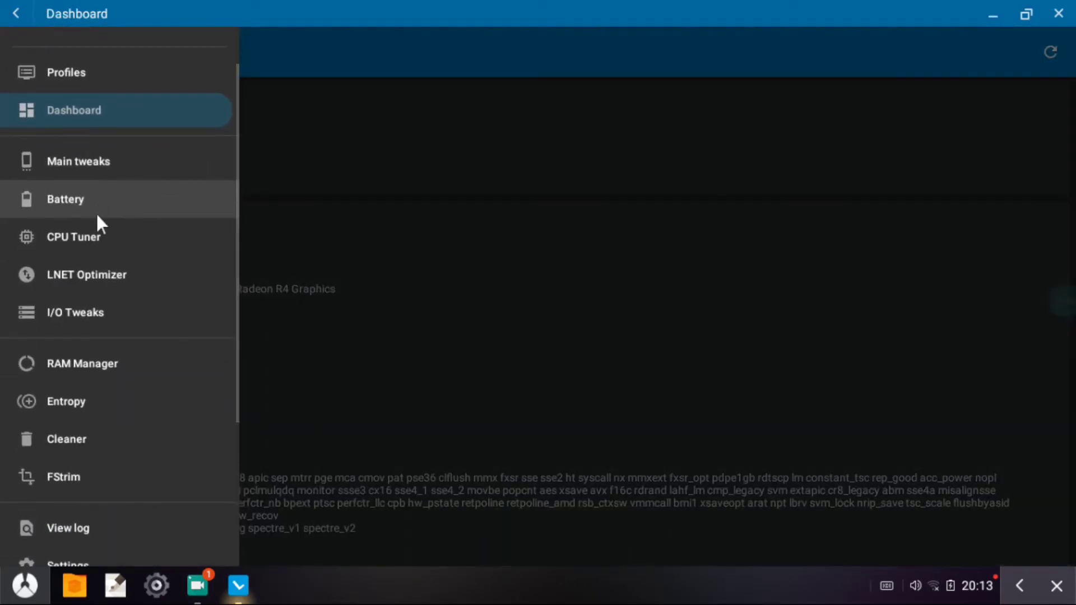
left_click(99, 201)
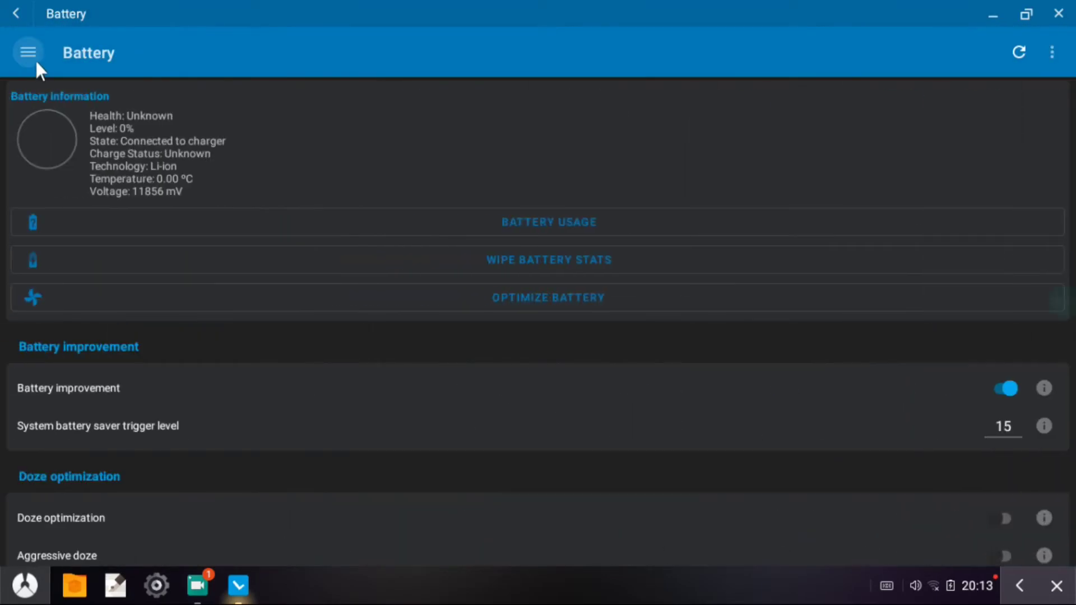
- Check the CPU Tuner settings, and set DNS Optimization in LNET Optimizer to CloudFlare
left_click(34, 59)
left_click(62, 236)
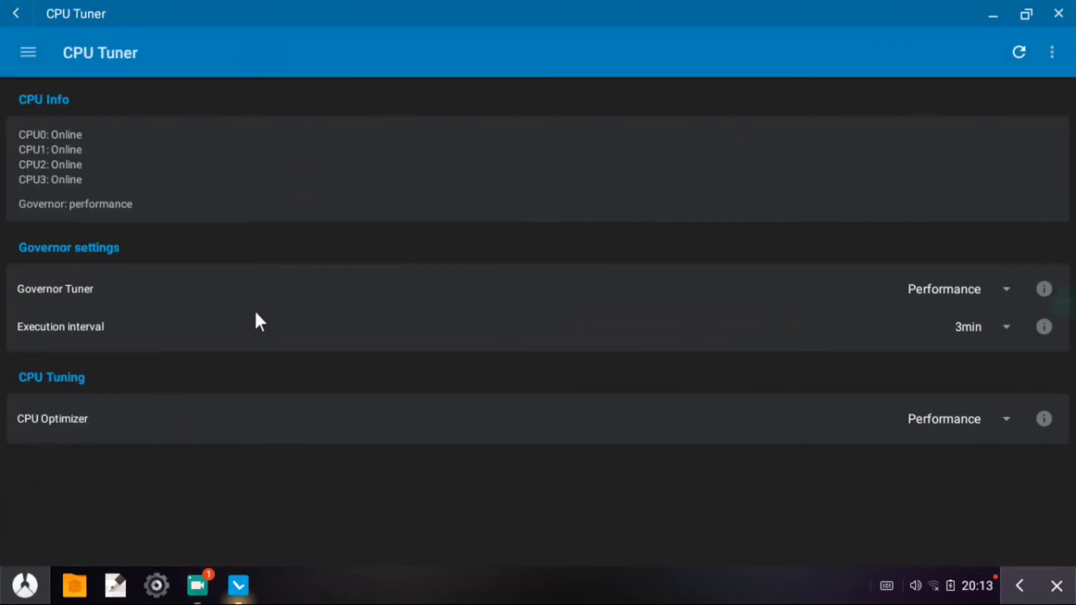
left_click(28, 54)
left_click(107, 276)
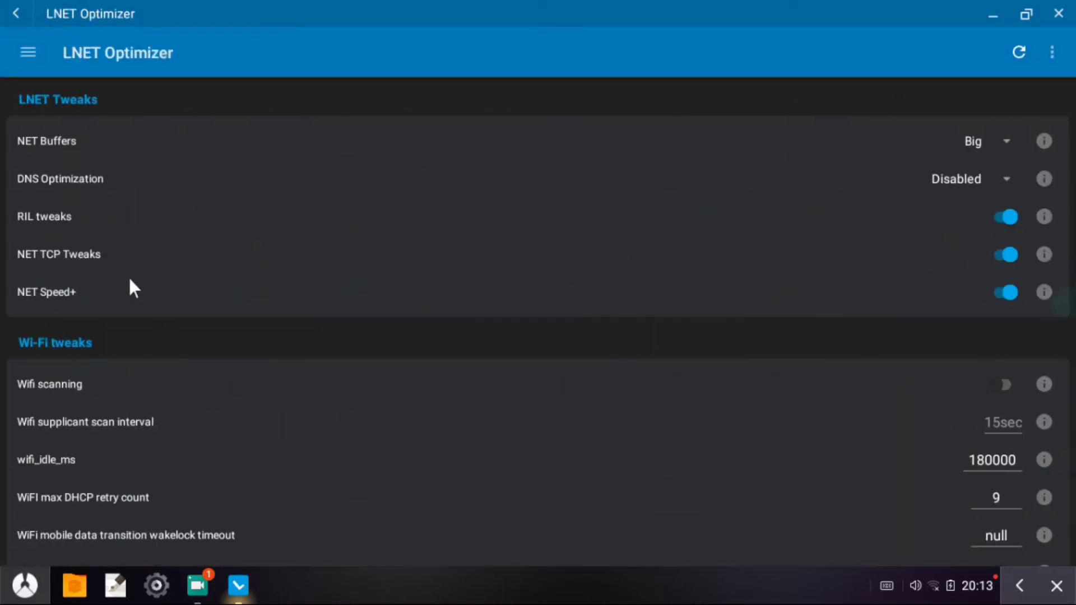
left_click(967, 179)
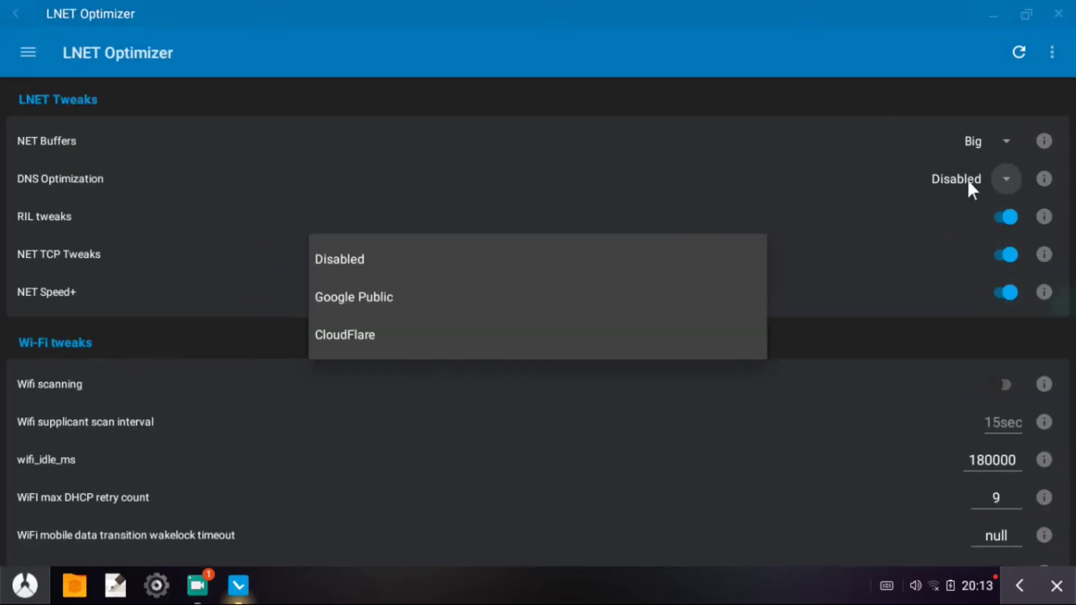
left_click(371, 335)
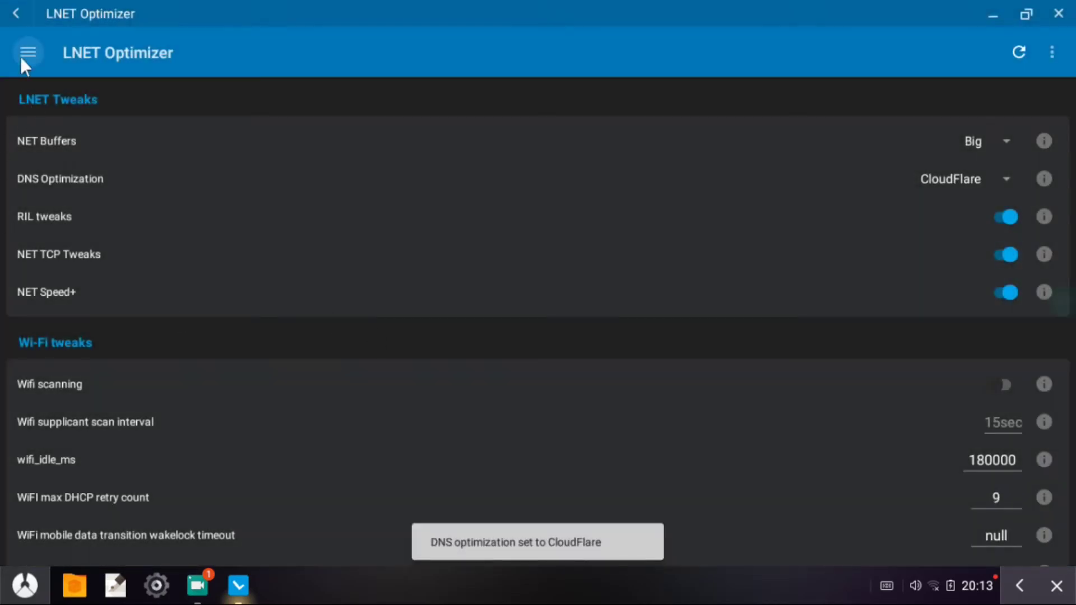
- Check the I/O Tweaks page, and set Swappiness tendency in RAM Manager to 25%
left_click(22, 58)
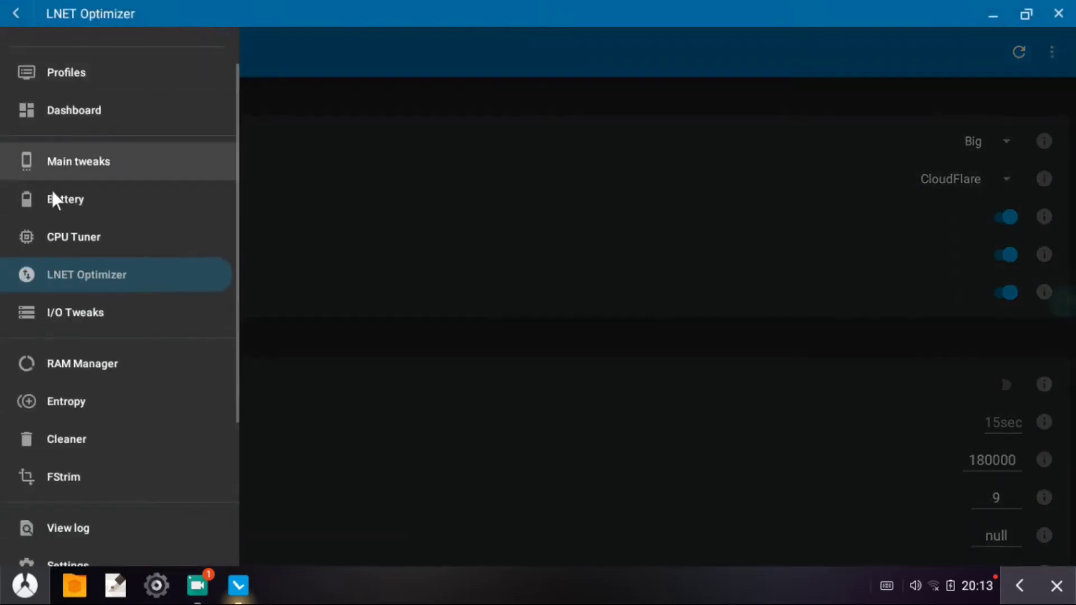
left_click(81, 304)
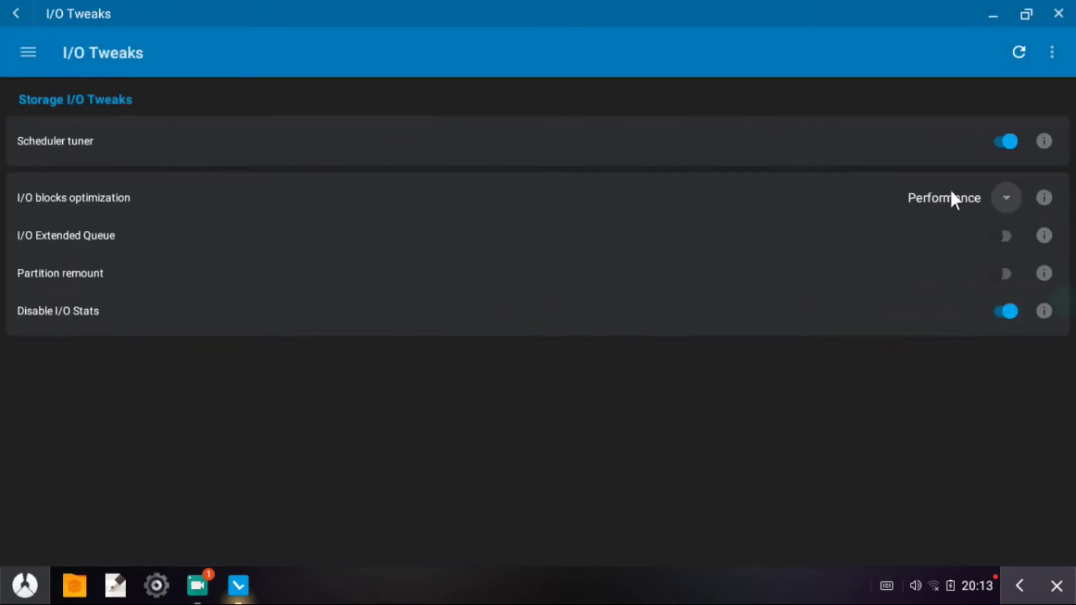
left_click(43, 62)
scroll(112, 241, "down", 3)
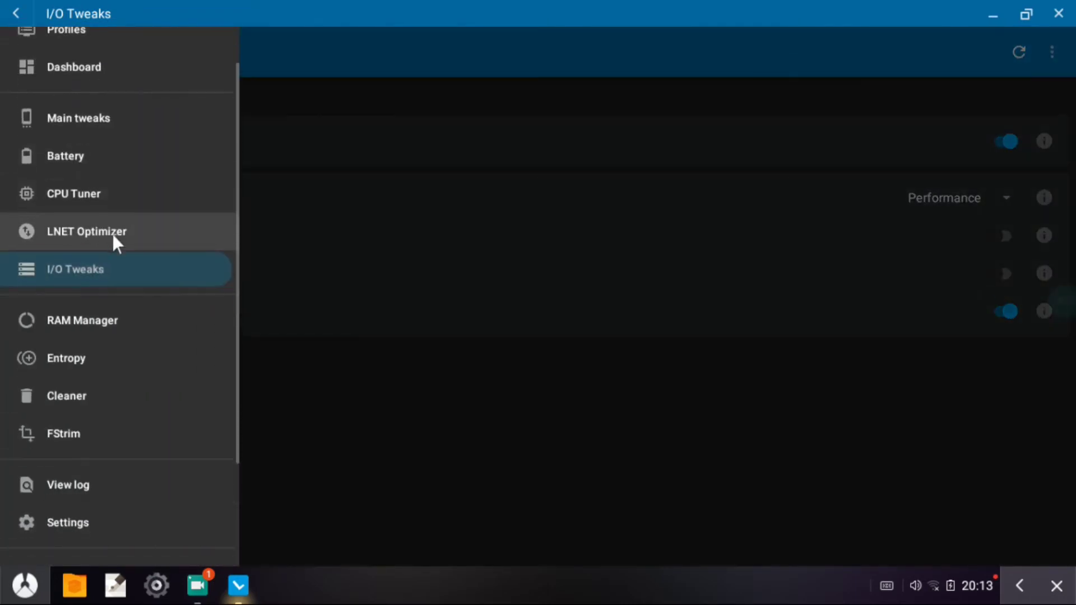
left_click(118, 283)
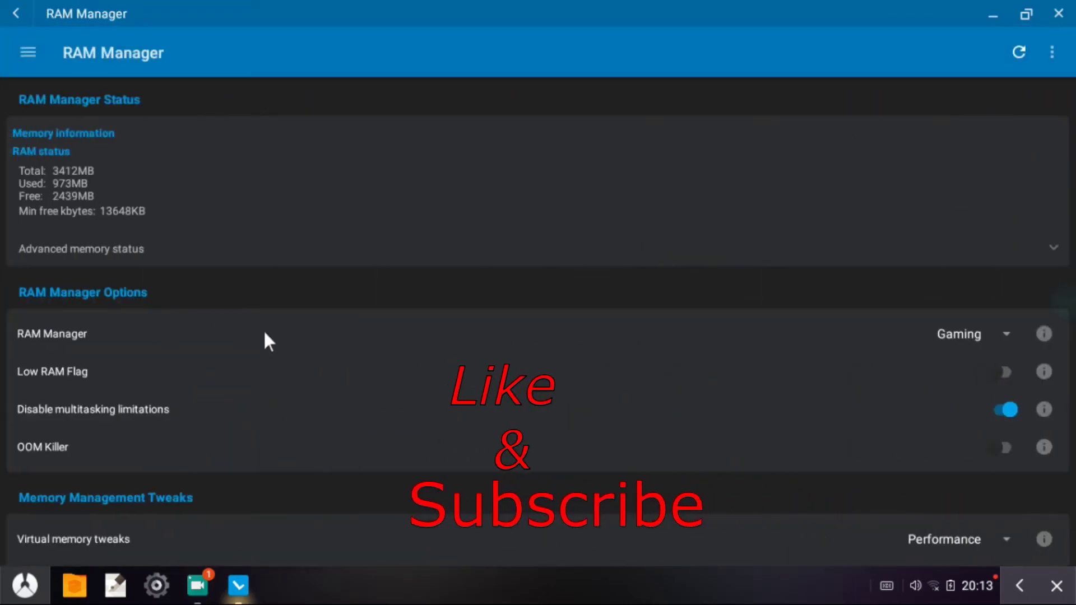
scroll(280, 269, "down", 2)
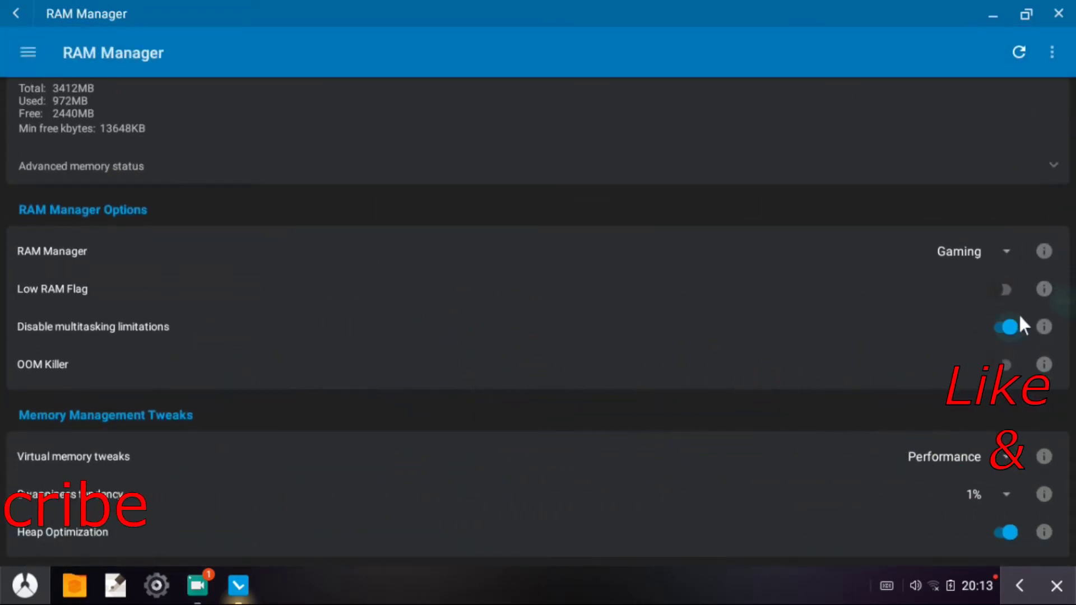
left_click(1006, 495)
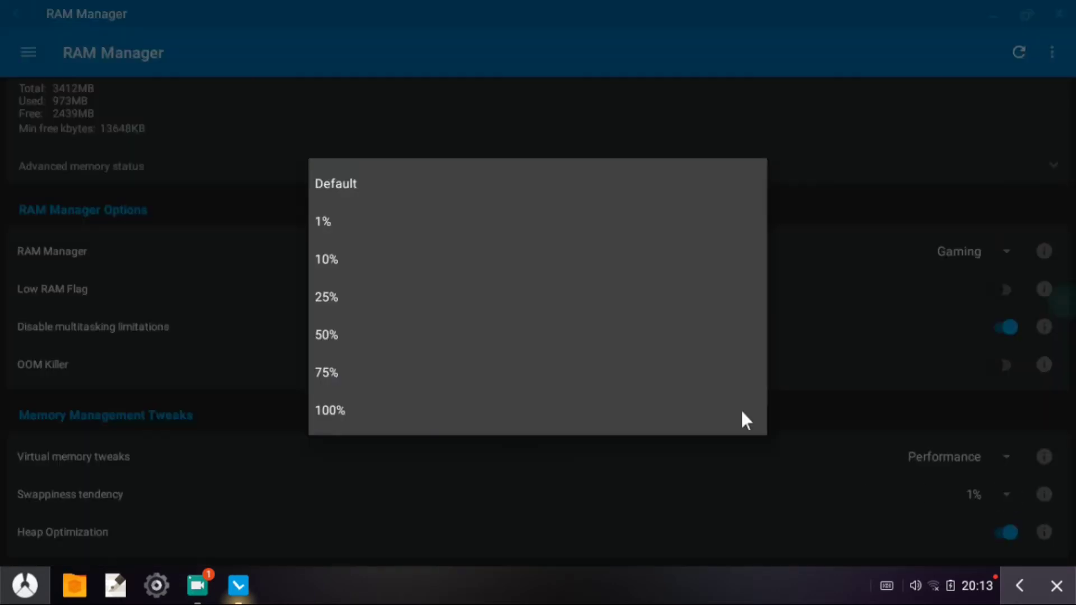
left_click(343, 298)
- Test the boot service from L Speed's settings, check its progress in the notifications, and close L Speed
left_click(12, 52)
scroll(120, 294, "down", 3)
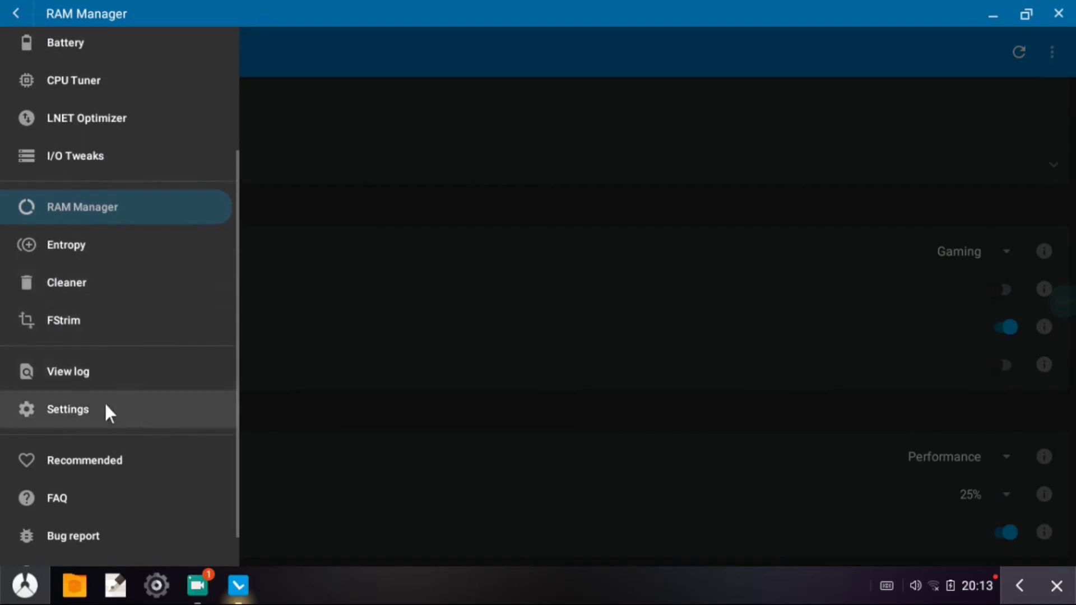
left_click(105, 407)
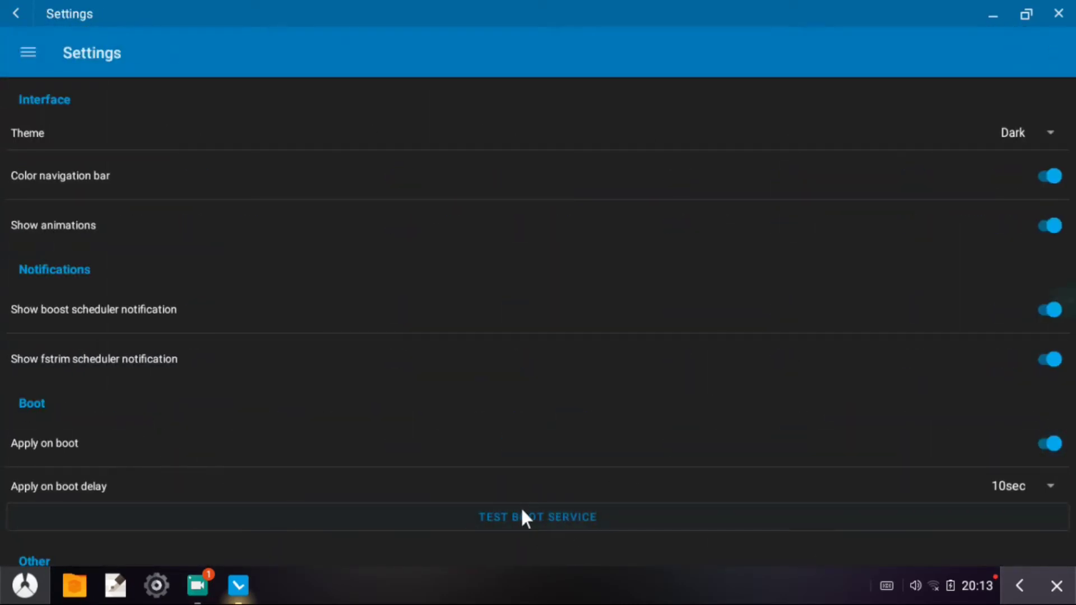
left_click(933, 585)
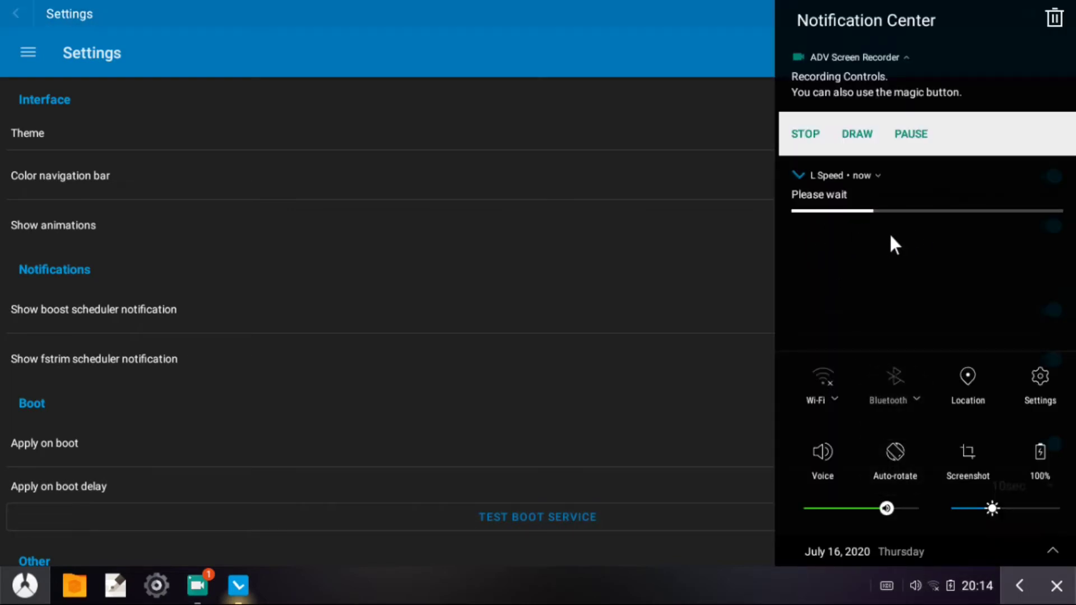
left_click(587, 62)
left_click(1058, 14)
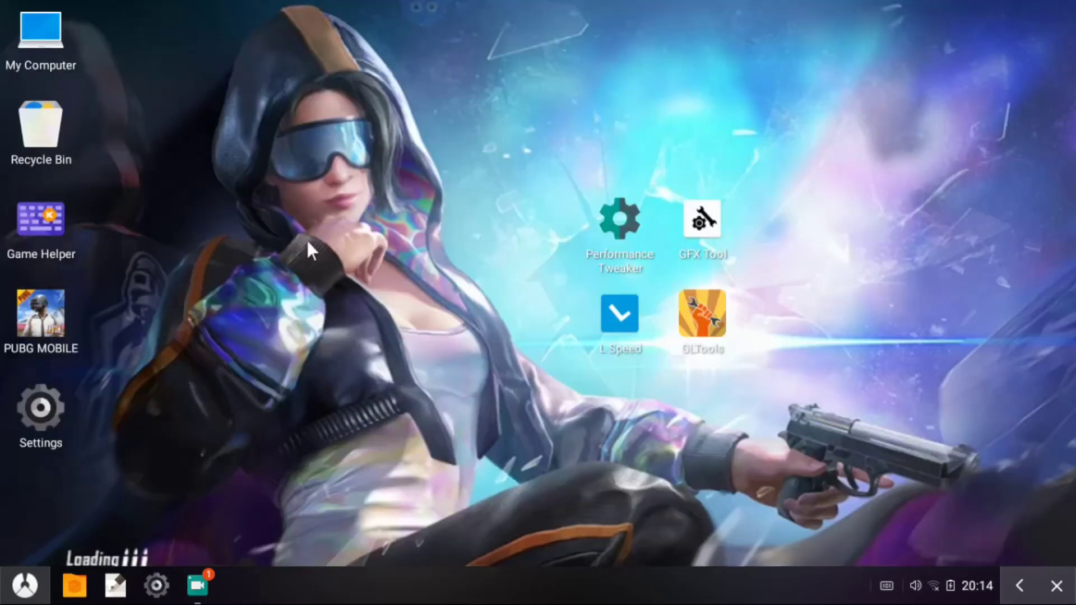
- Allow L Speed to run in the background in the system's AutoRun settings, and close the settings
right_click(56, 399)
left_click(90, 423)
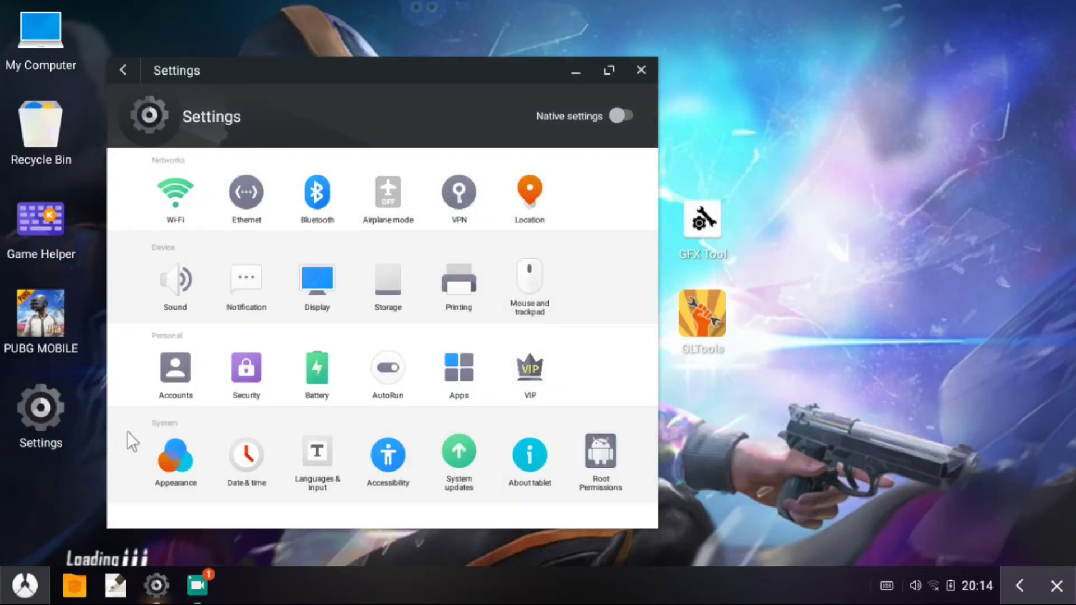
left_click(391, 361)
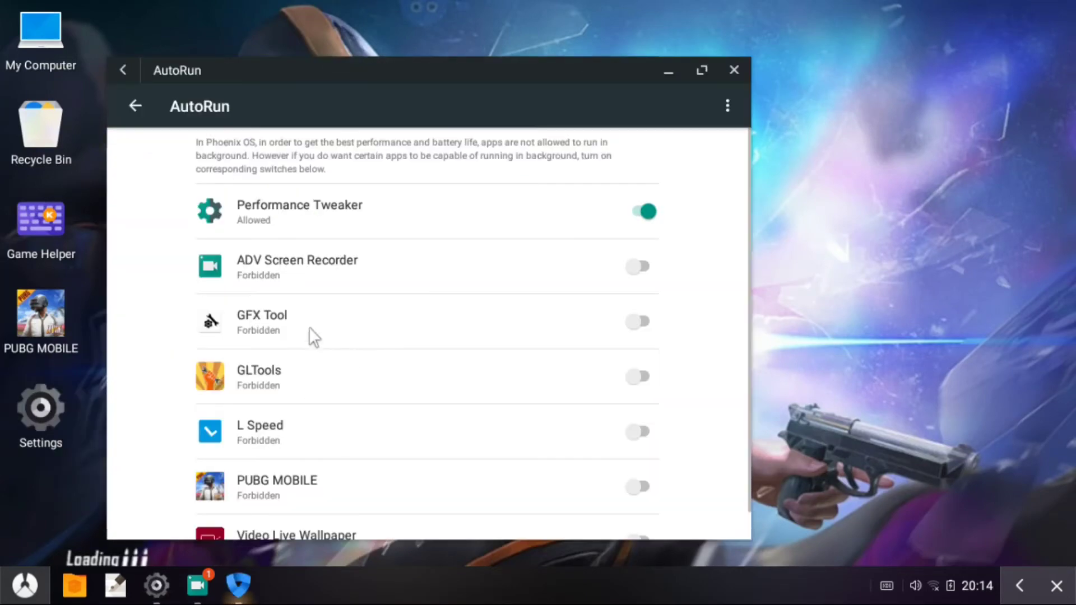
scroll(354, 254, "down", 1)
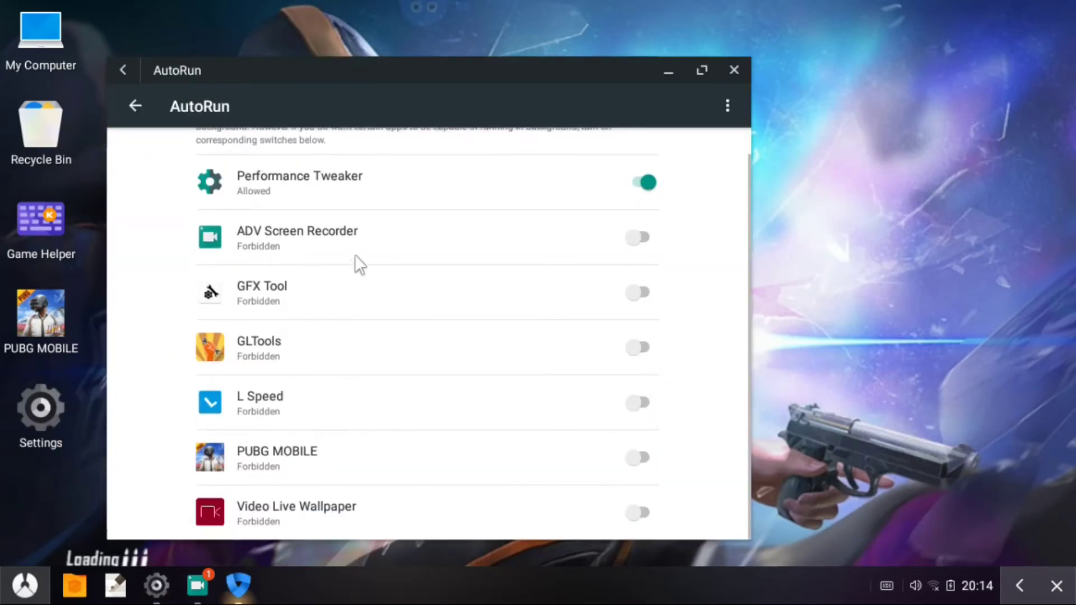
left_click(642, 401)
left_click(735, 70)
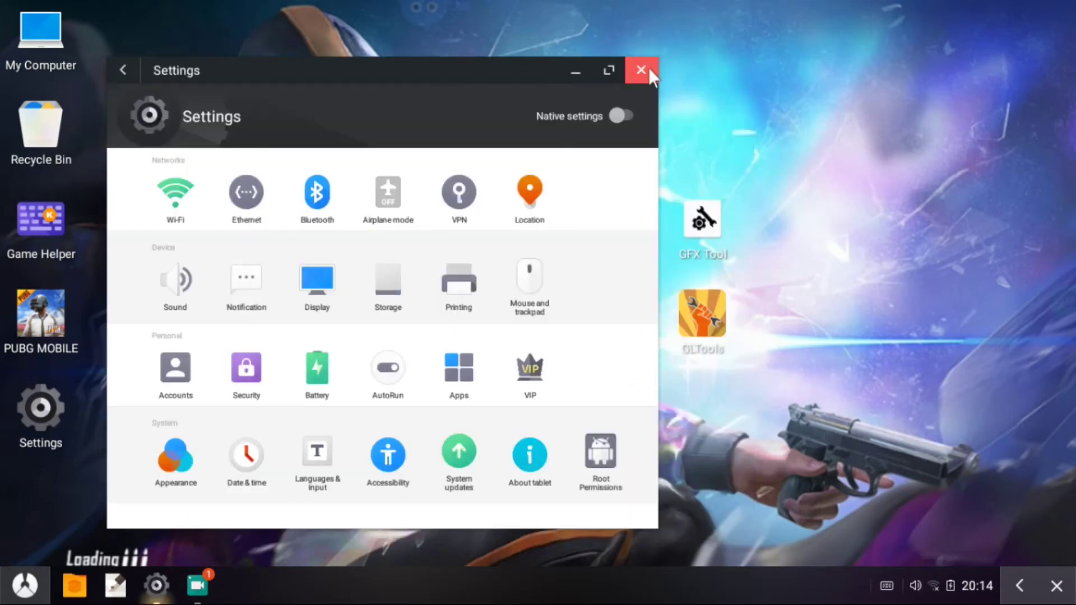
left_click(643, 68)
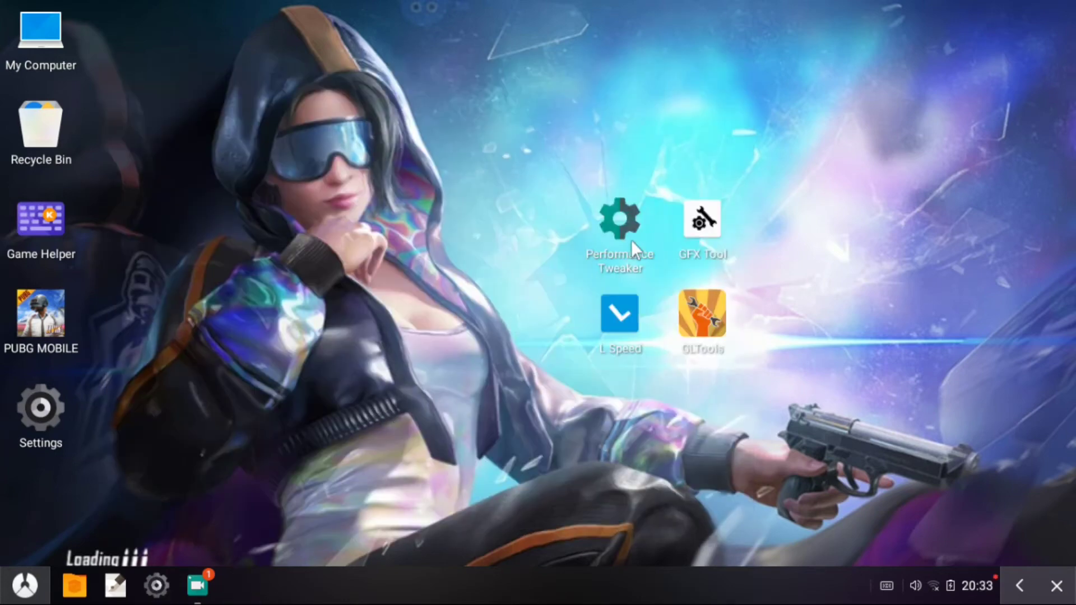
- Open GFX Tool and set its FPS option to 60FPS
right_click(703, 229)
left_click(722, 241)
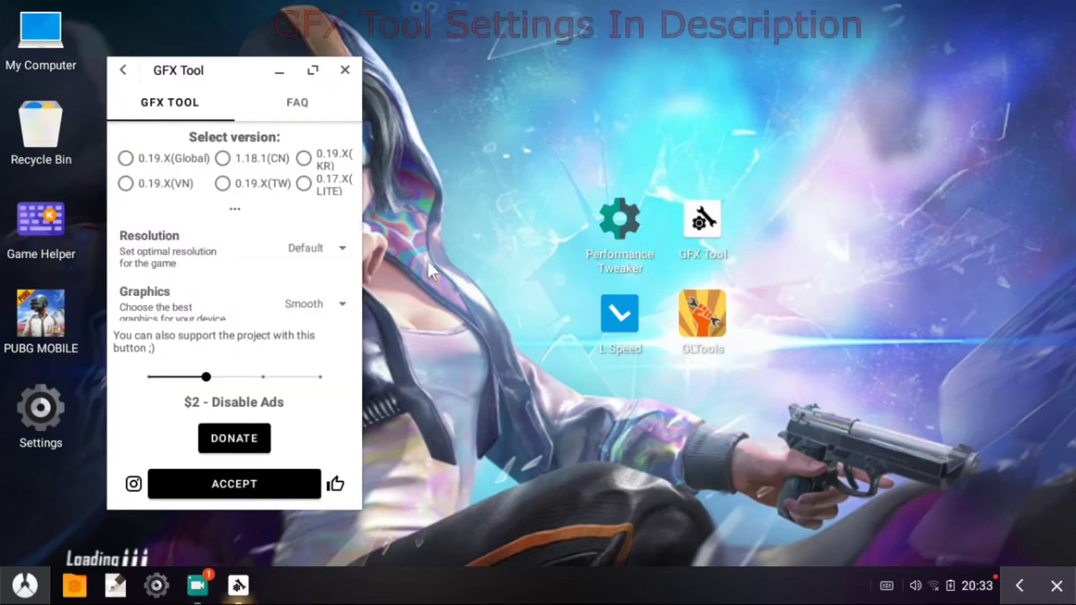
scroll(155, 157, "down", 3)
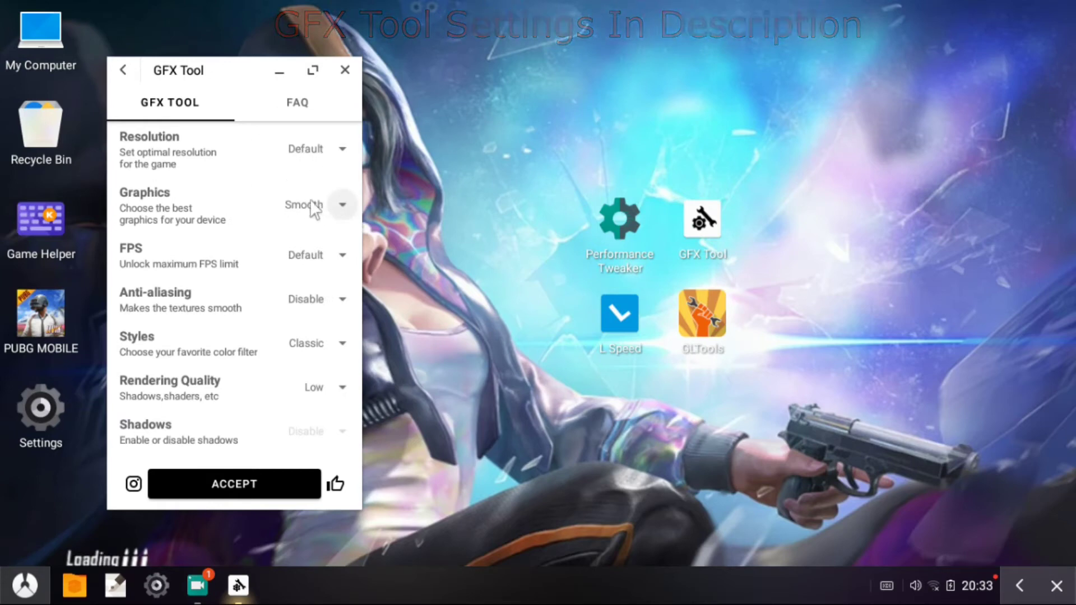
left_click(313, 257)
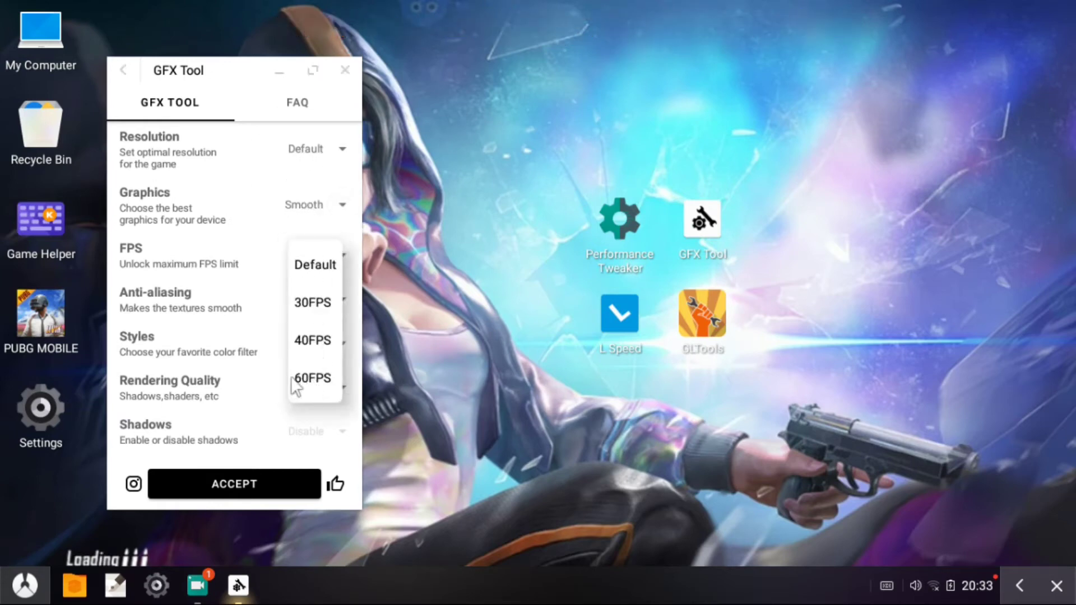
left_click(307, 383)
- Set Effects Quality and Improvement for Effects in GFX Tool to Low
left_click_drag(307, 343, 228, 223)
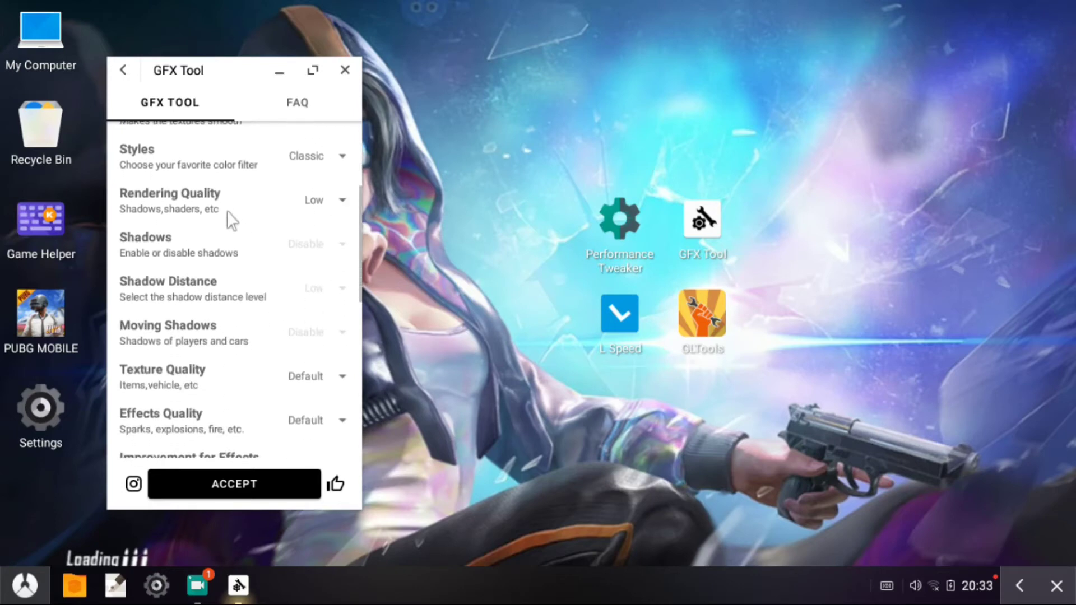
left_click_drag(216, 314, 228, 221)
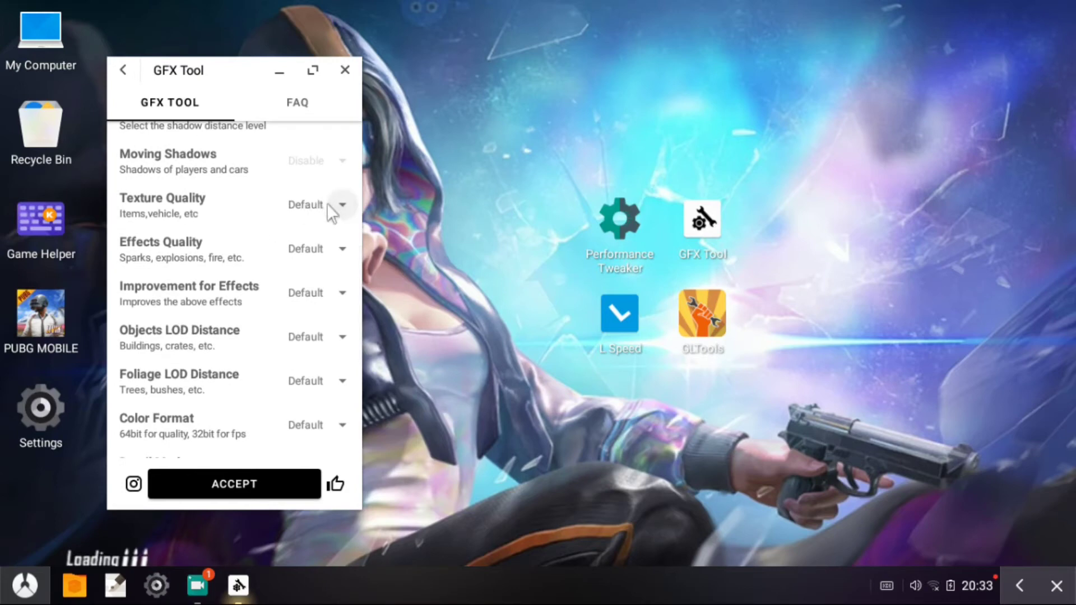
left_click(332, 249)
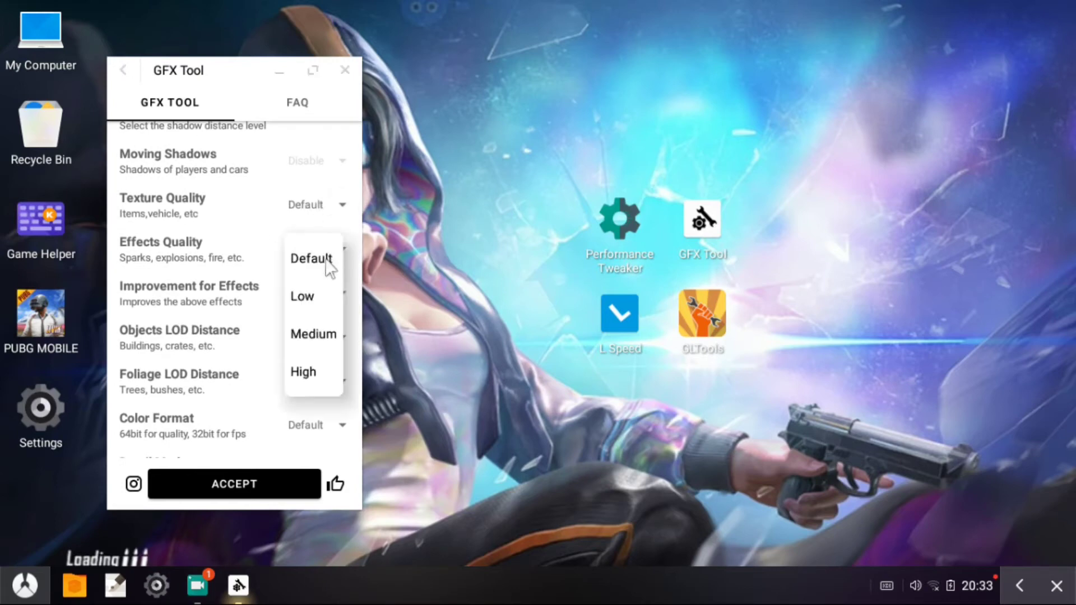
left_click(313, 295)
left_click(317, 296)
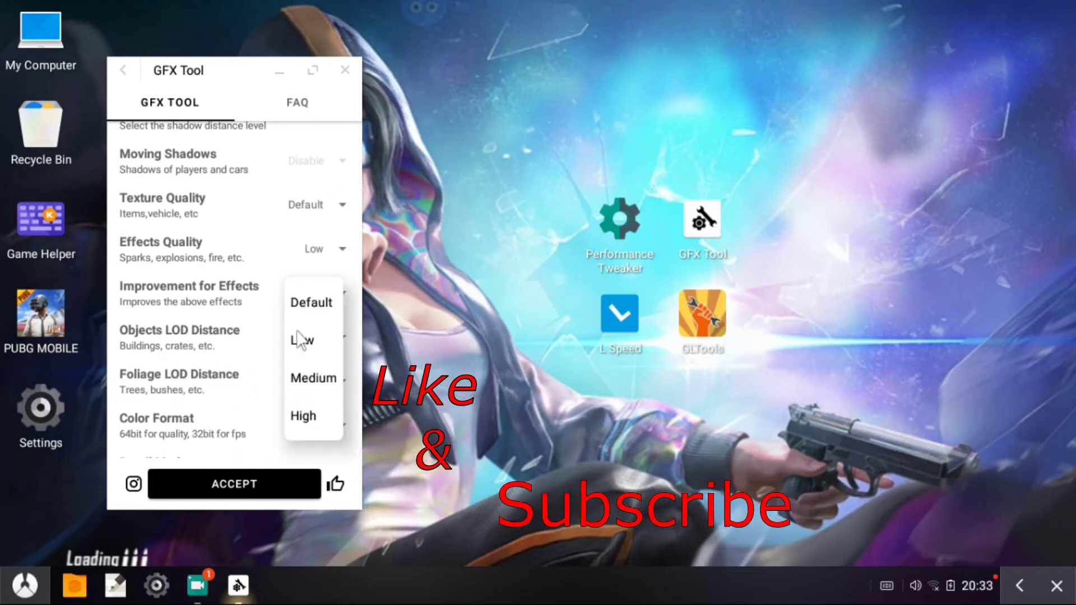
left_click(302, 340)
- Set Color Format to 64-bit and GPU Optimization to Enable in GFX Tool
left_click_drag(294, 339, 263, 224)
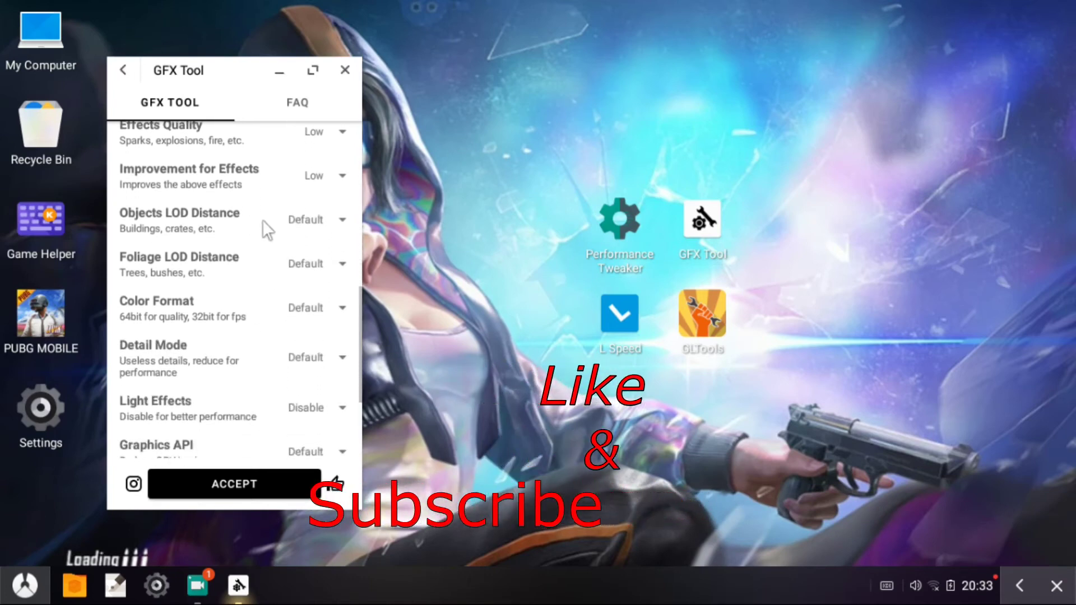
left_click(315, 306)
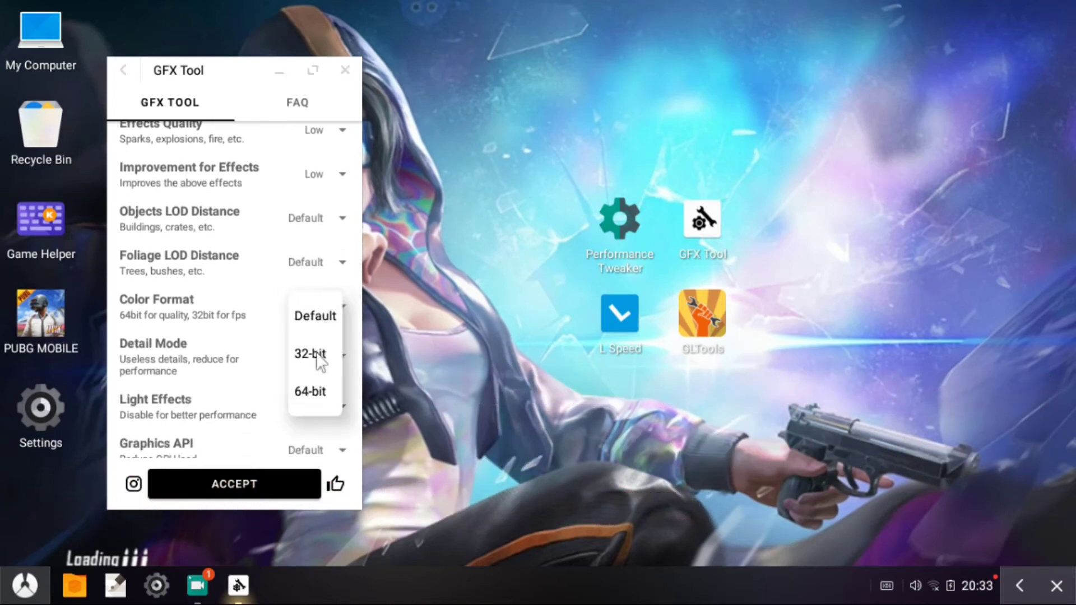
left_click(312, 392)
left_click_drag(255, 388, 284, 271)
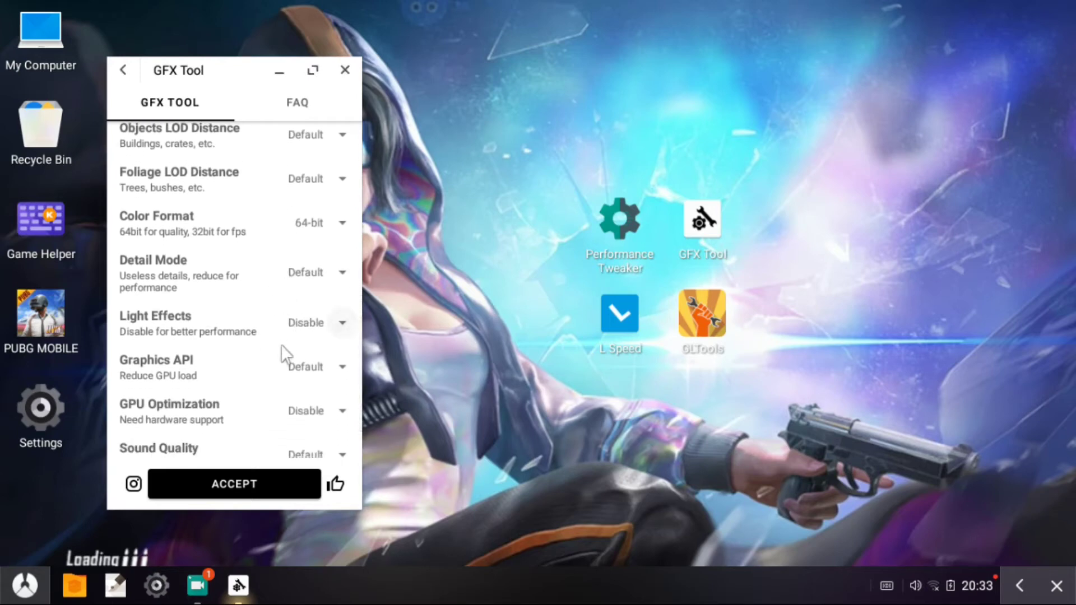
left_click_drag(260, 308, 262, 255)
left_click(317, 338)
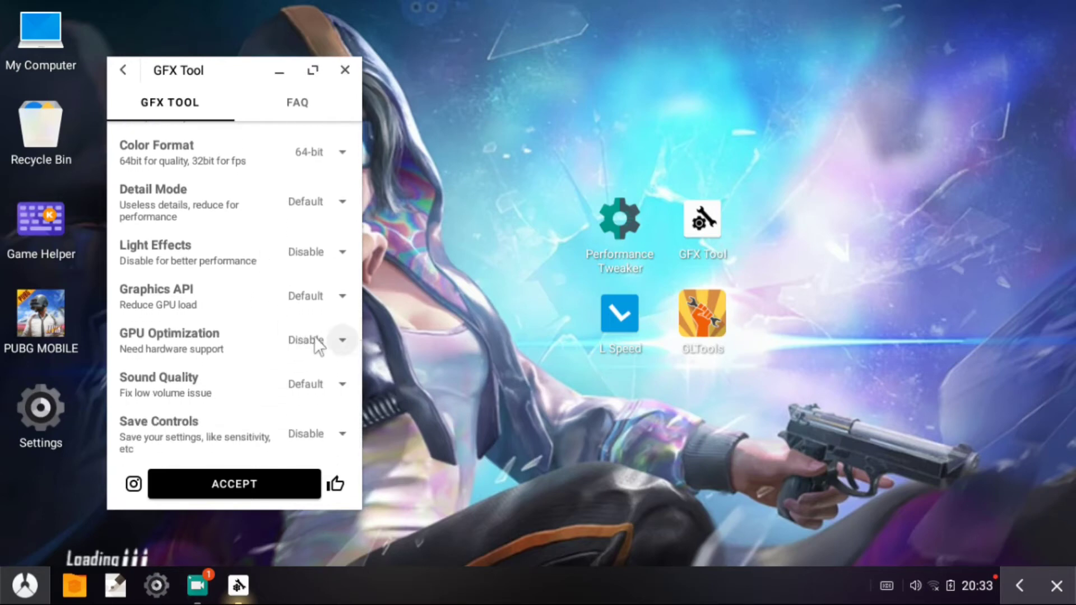
left_click(315, 388)
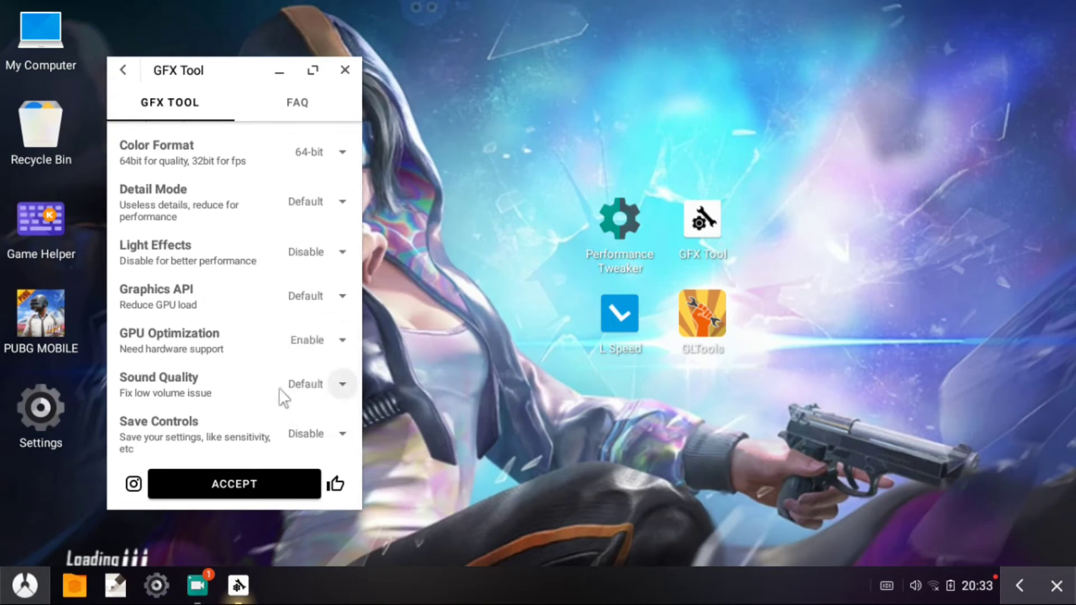
- Set Sound Quality to High and Save Controls to Enable in GFX Tool
left_click_drag(284, 396, 243, 329)
left_click(305, 381)
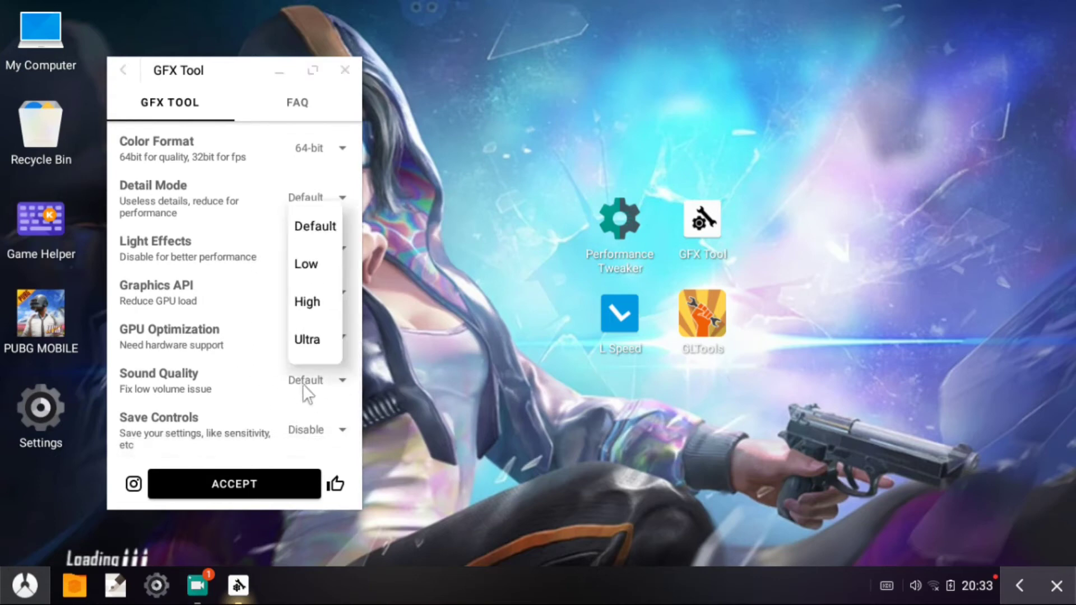
left_click(306, 302)
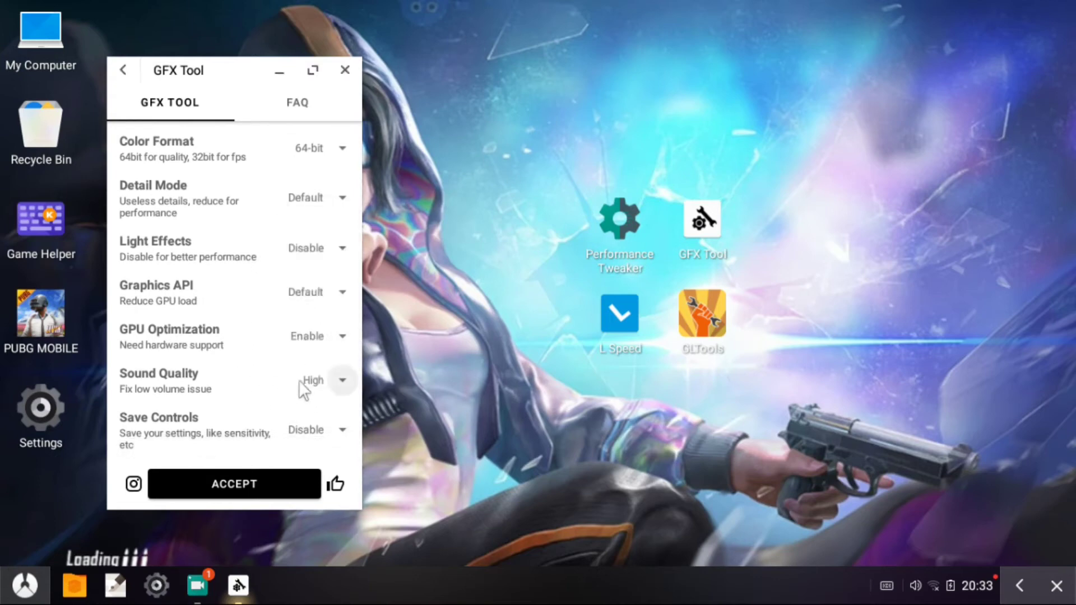
left_click(321, 429)
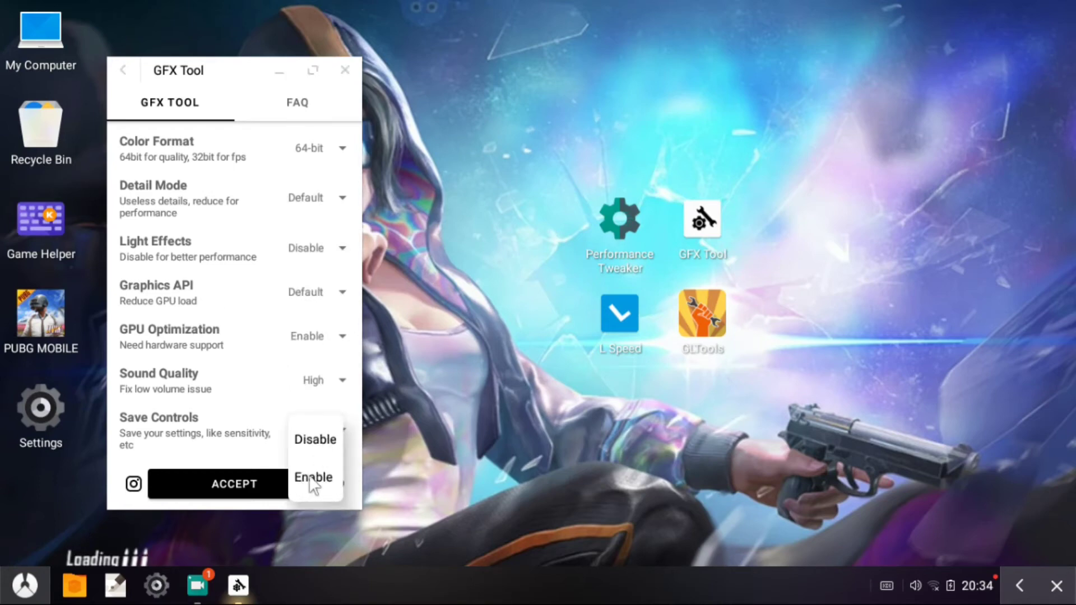
left_click(317, 478)
scroll(244, 291, "up", 10)
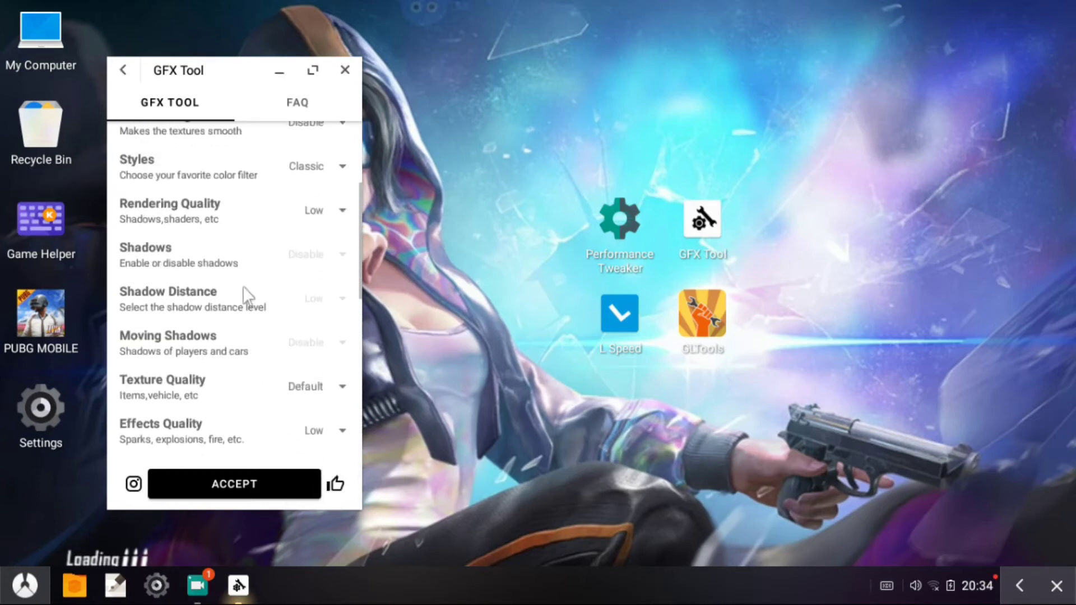
- Apply the chosen graphics settings in GFX Tool and close it without running the game
scroll(230, 358, "down", 8)
scroll(224, 325, "down", 3)
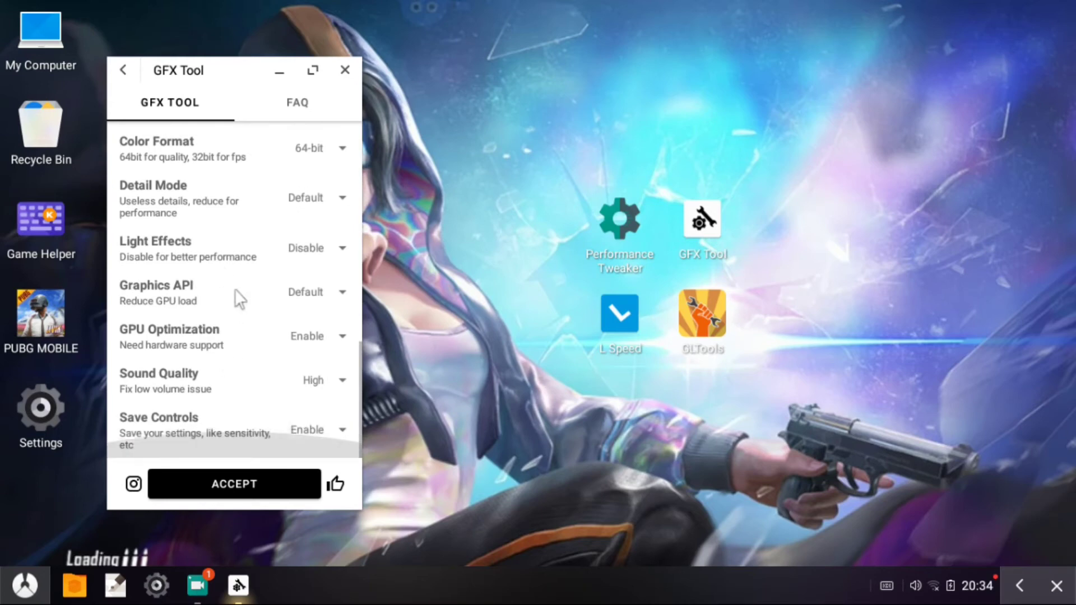
left_click(258, 483)
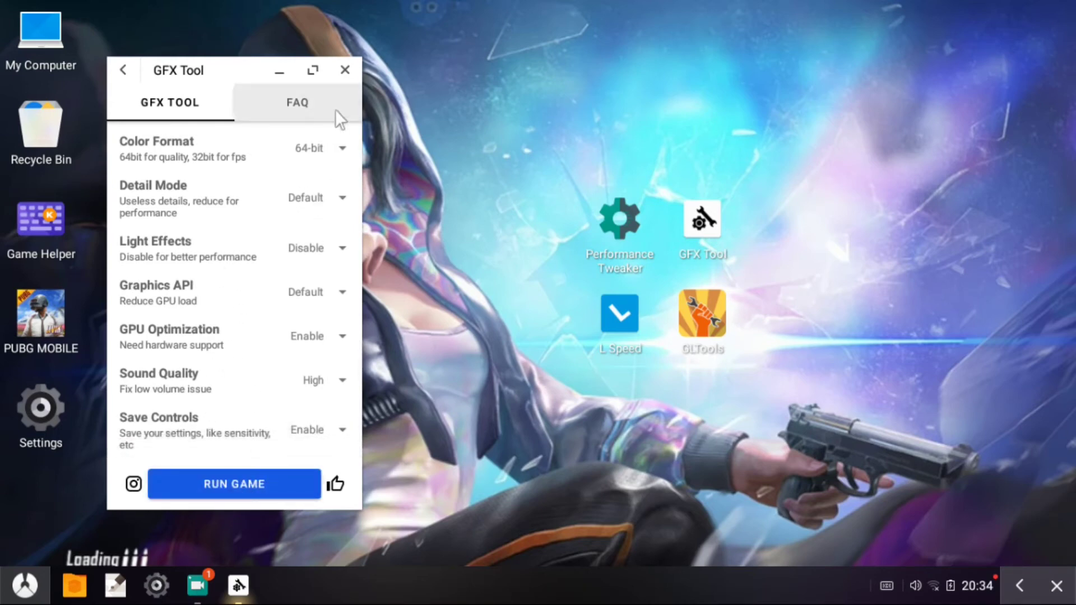
left_click(348, 76)
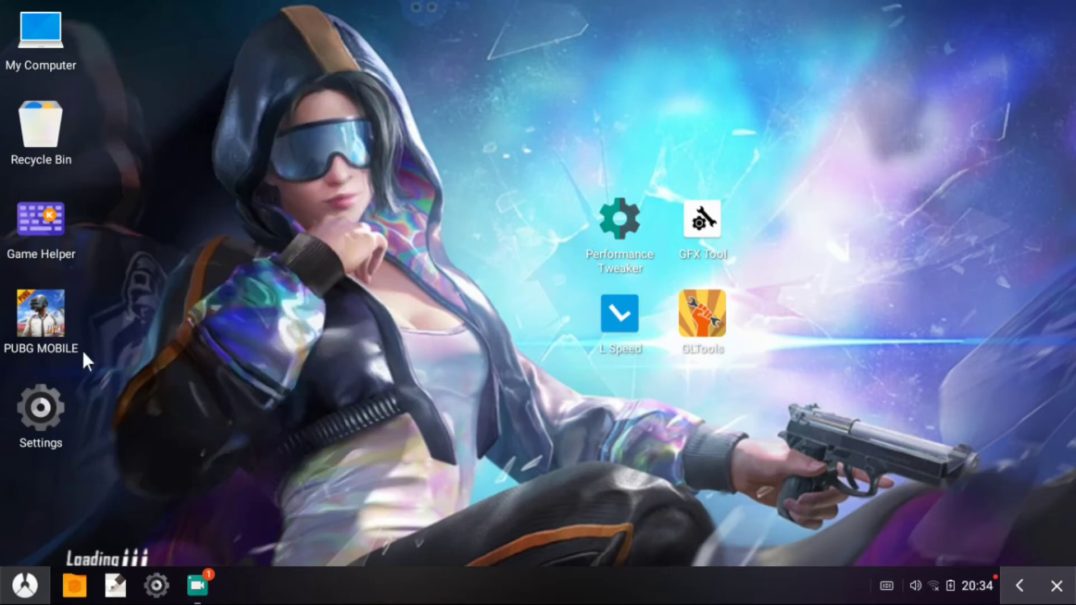
- Allow GFX Tool to run in the background in the AutoRun settings and close Settings
right_click(52, 415)
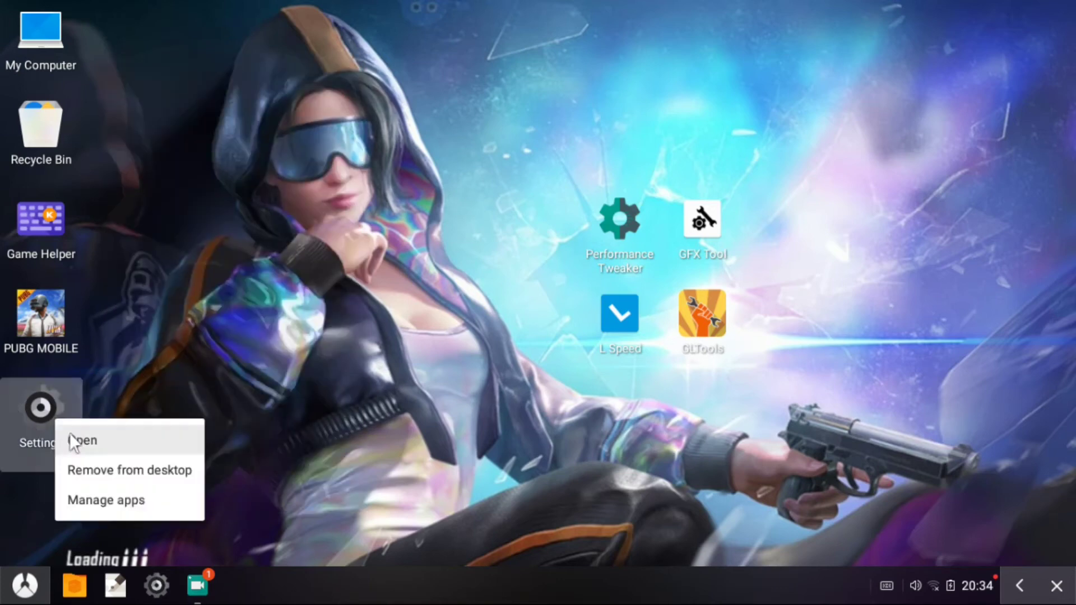
left_click(99, 438)
left_click(392, 368)
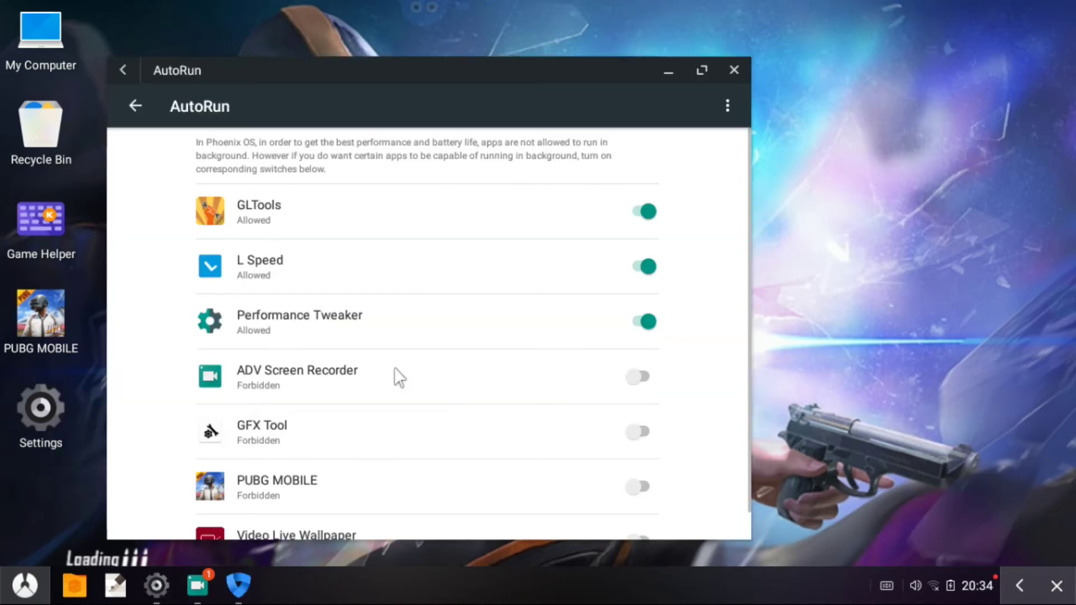
scroll(381, 381, "down", 1)
left_click(637, 402)
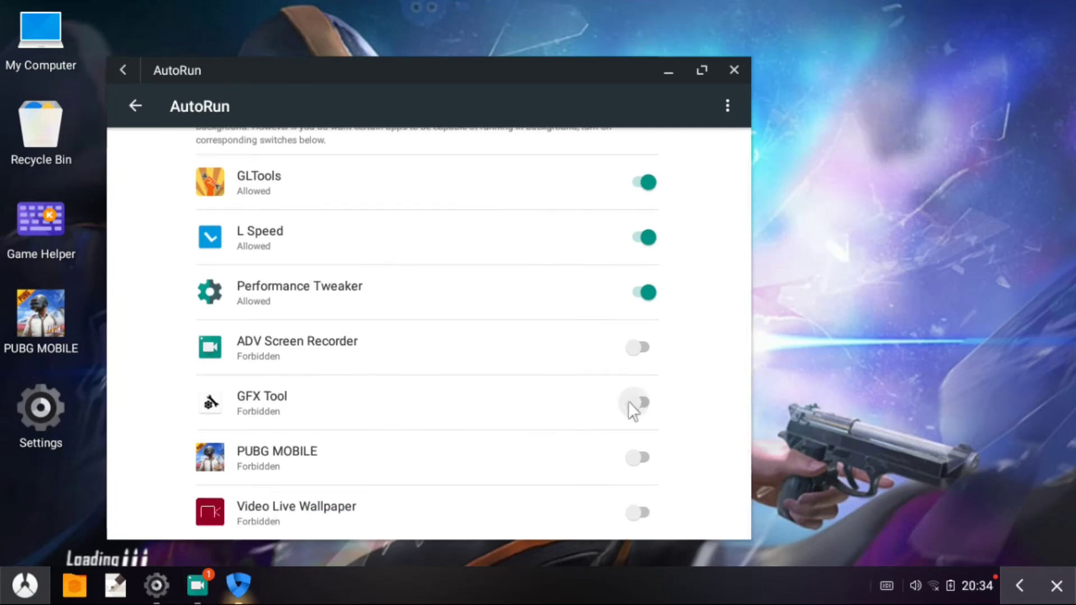
left_click(736, 71)
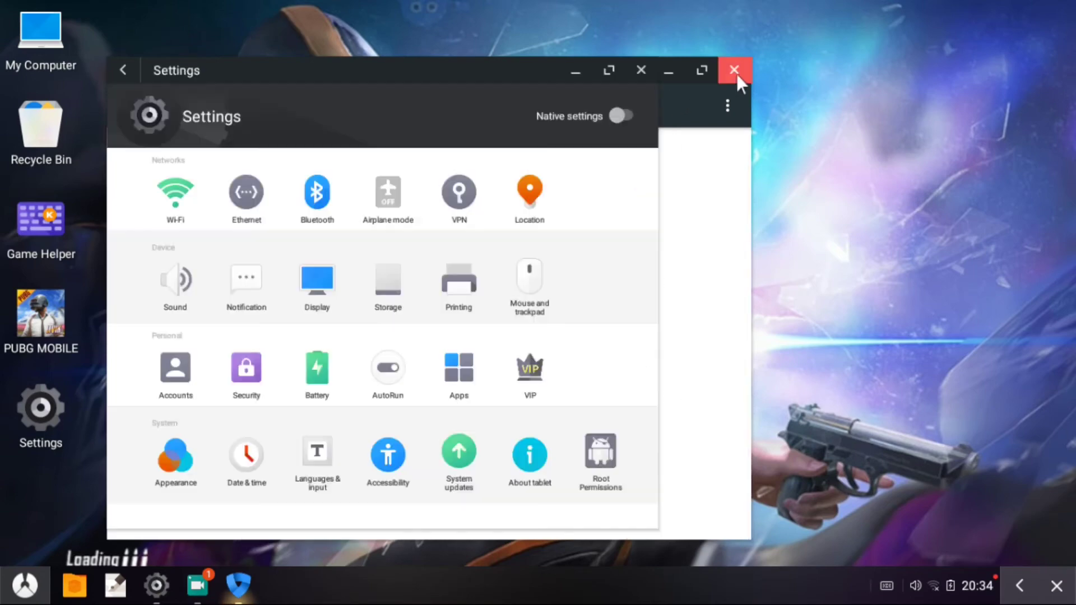
left_click(645, 72)
- Open GLTools maximized and enable custom settings and Optimize GLSL shaders for Android System
right_click(705, 298)
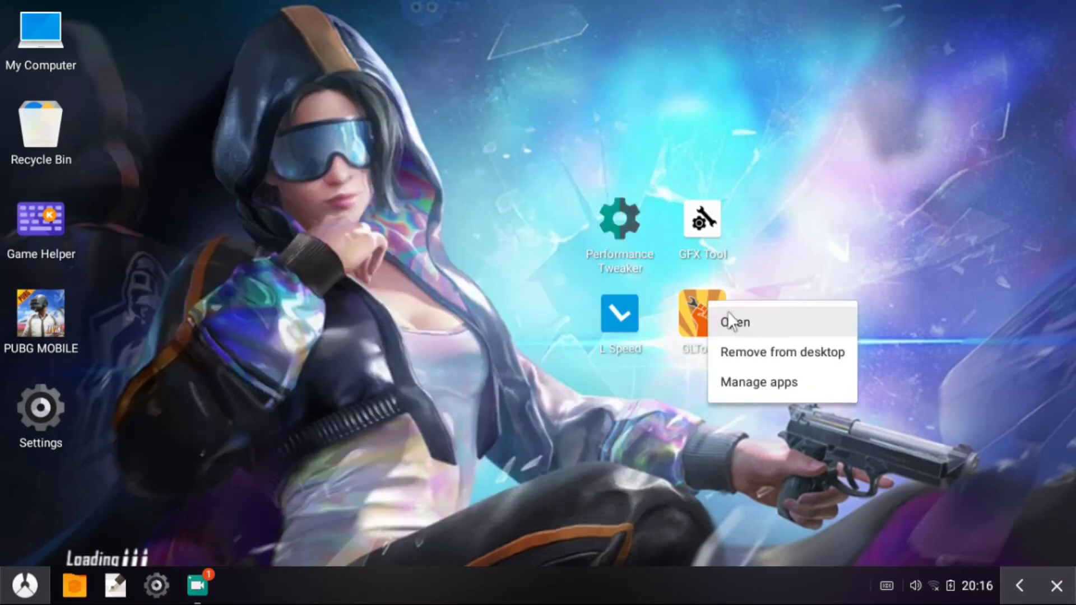
left_click(706, 315)
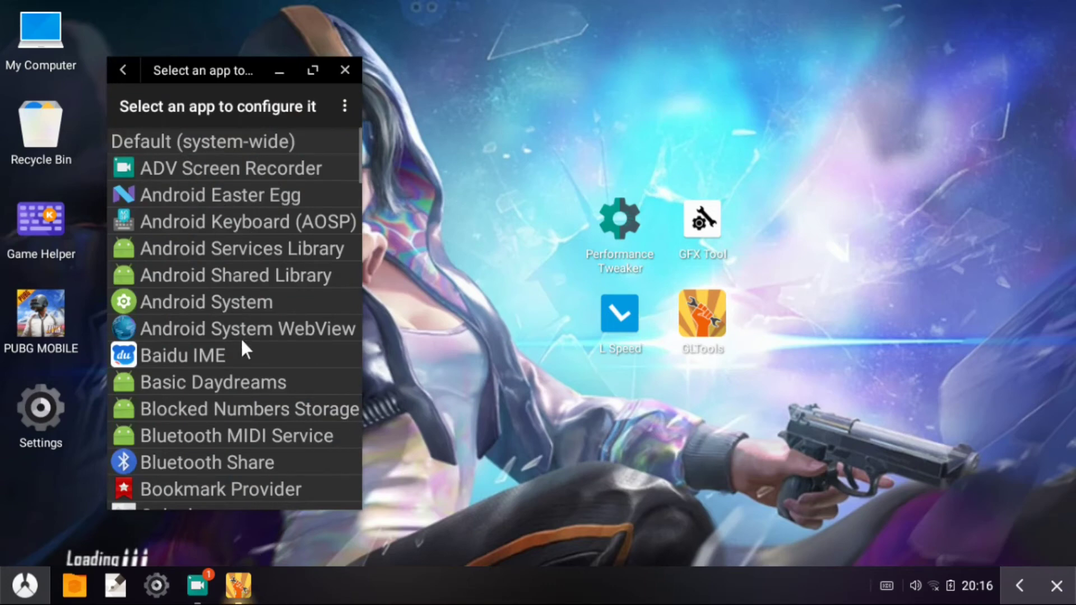
scroll(240, 338, "down", 5)
scroll(244, 378, "up", 3)
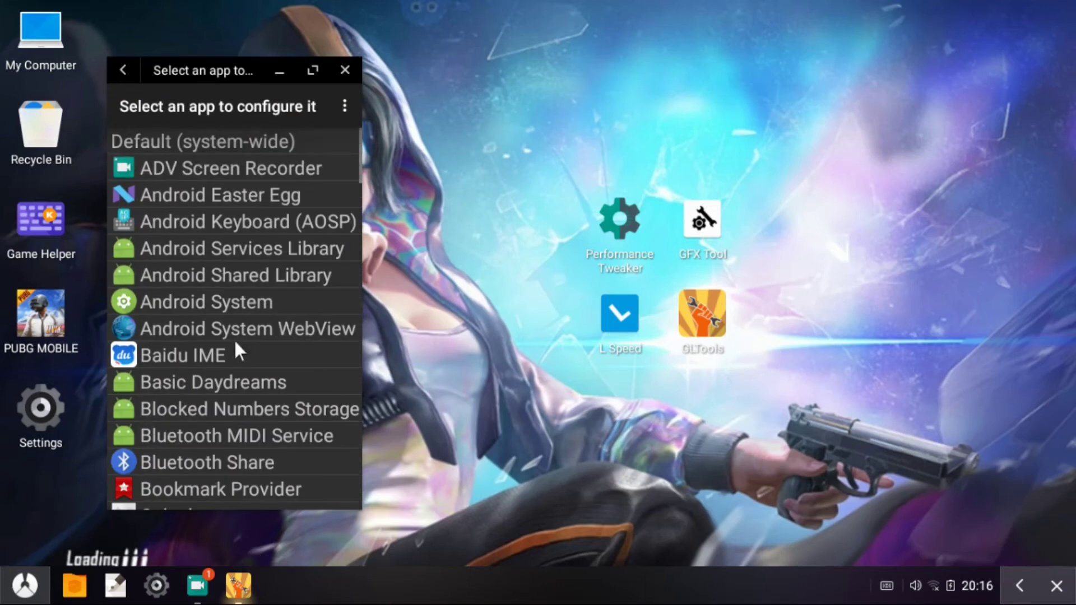
left_click(312, 70)
left_click(119, 243)
left_click(511, 164)
left_click(540, 493)
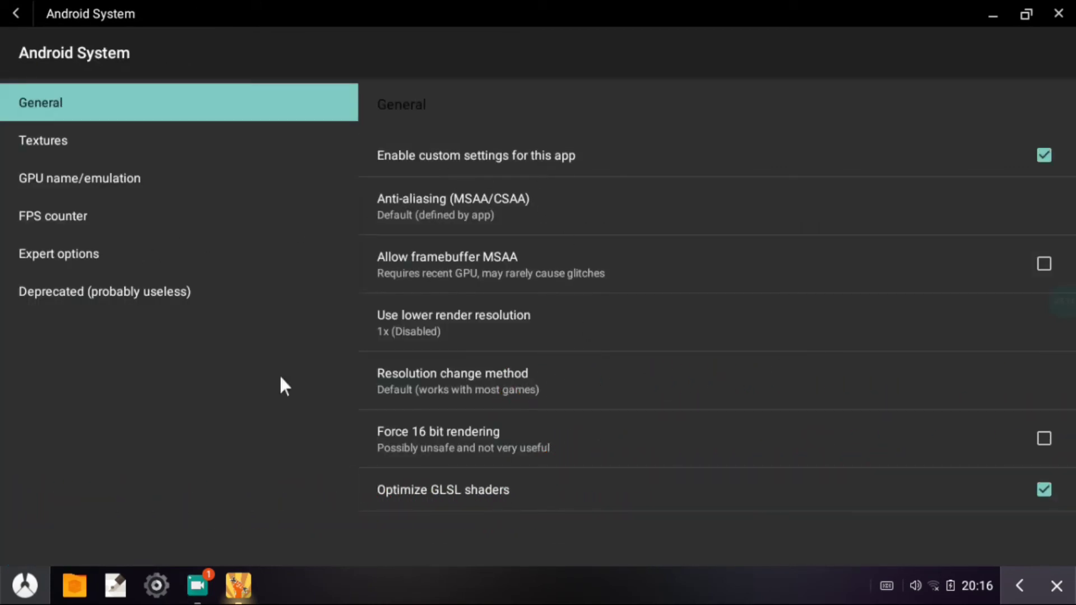
- Enable fake GPU info and fake CPU/RAM info for Android System and apply the Mali-G72 GPU template
left_click(25, 180)
left_click(459, 165)
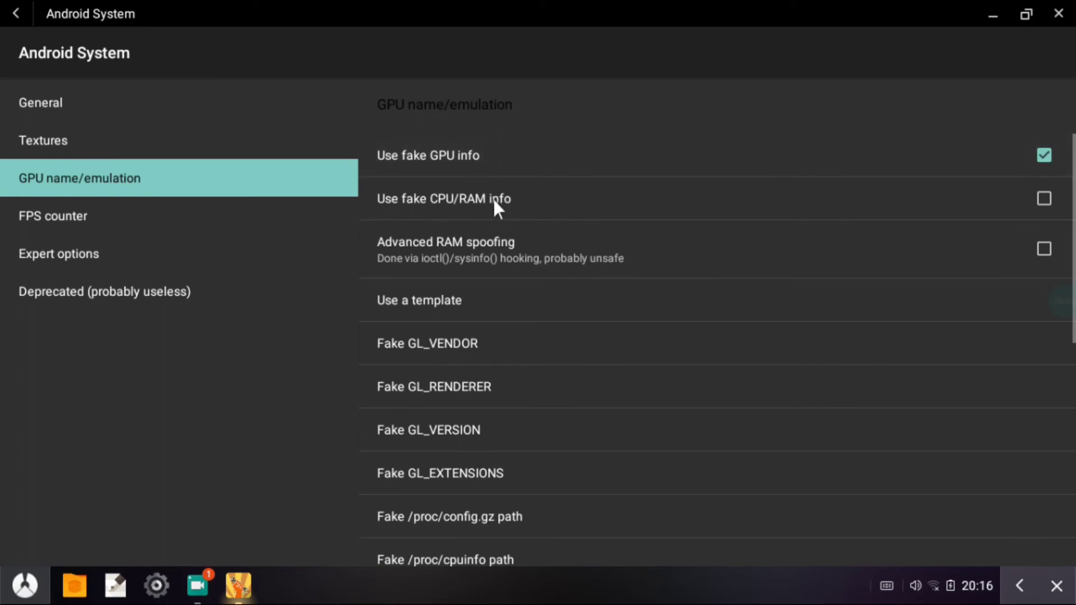
left_click(498, 204)
left_click(451, 303)
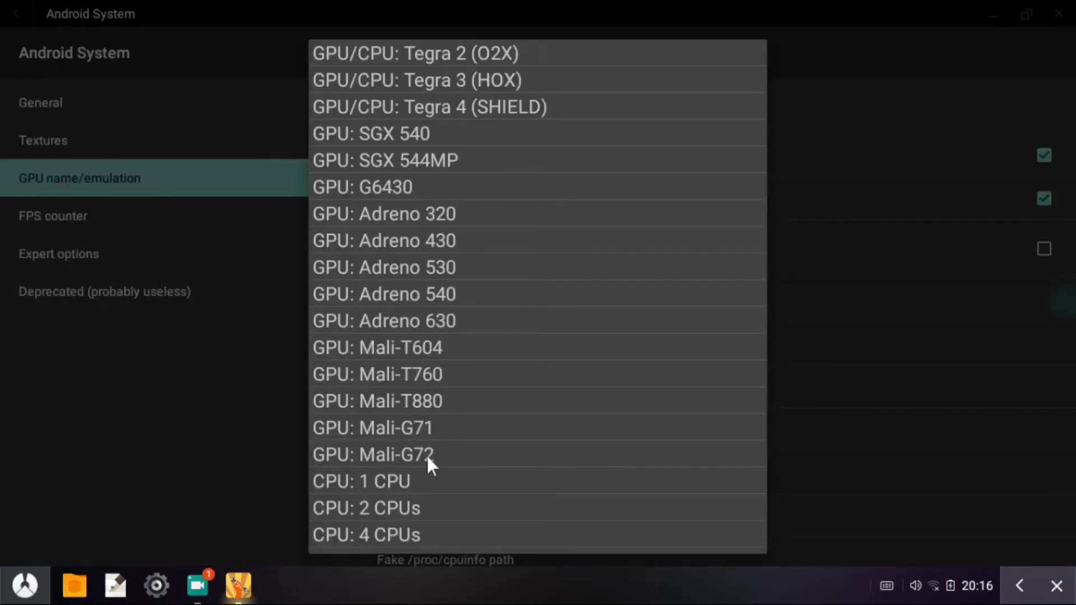
left_click(425, 454)
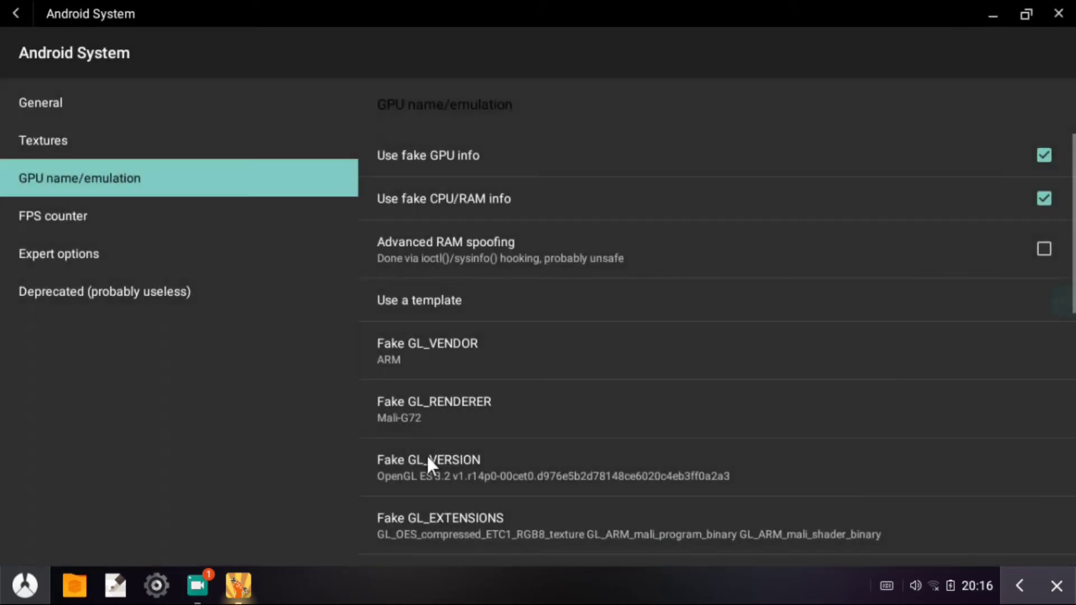
left_click(7, 16)
- Enable custom settings and Optimize GLSL shaders for PUBG MOBILE in GLTools
scroll(175, 240, "down", 6)
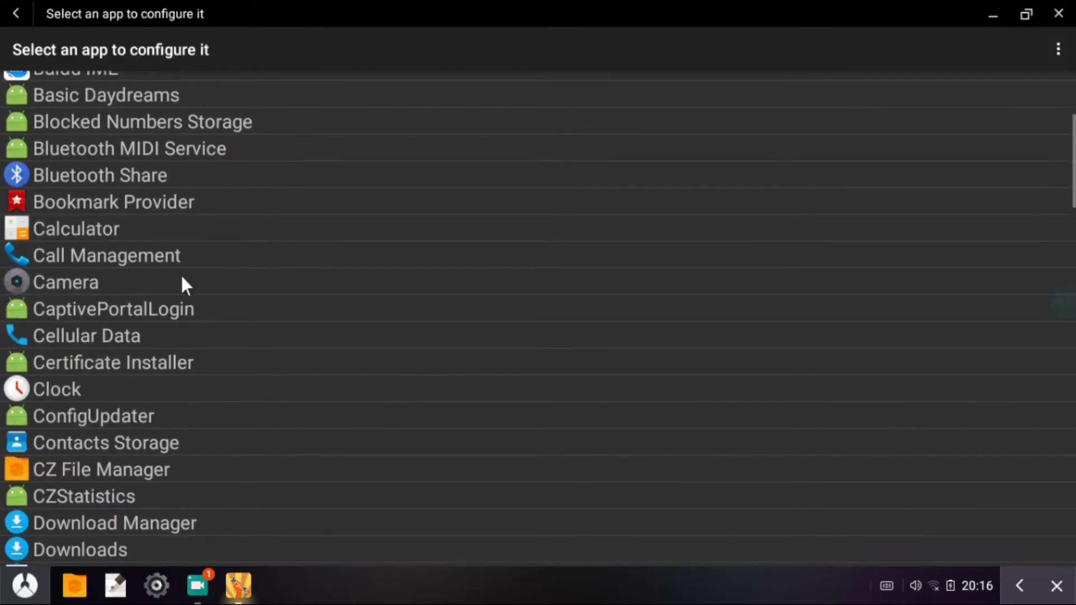
scroll(224, 207, "down", 10)
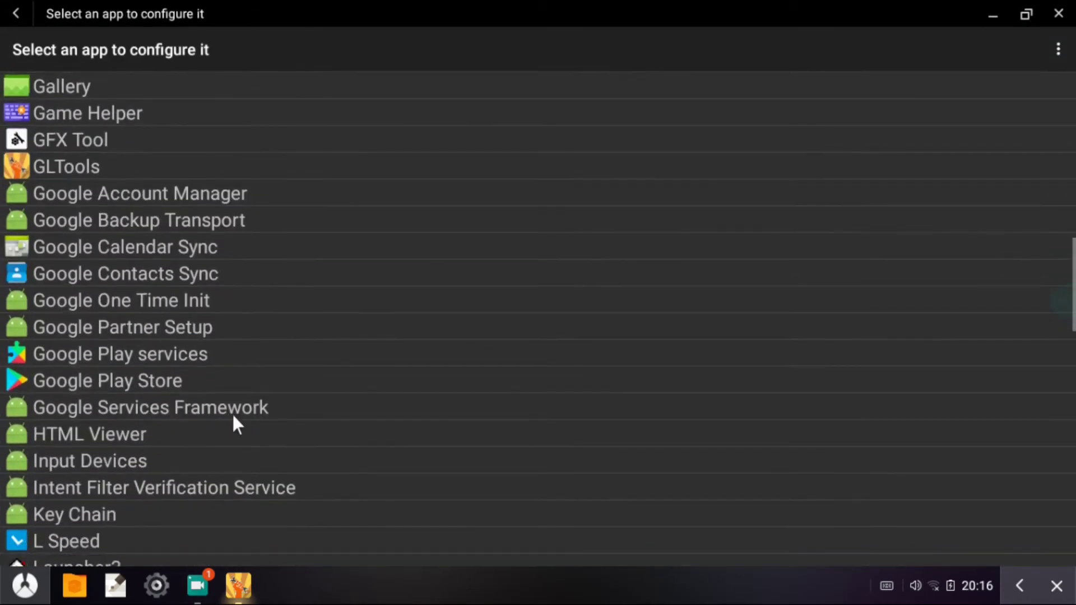
scroll(219, 479, "down", 9)
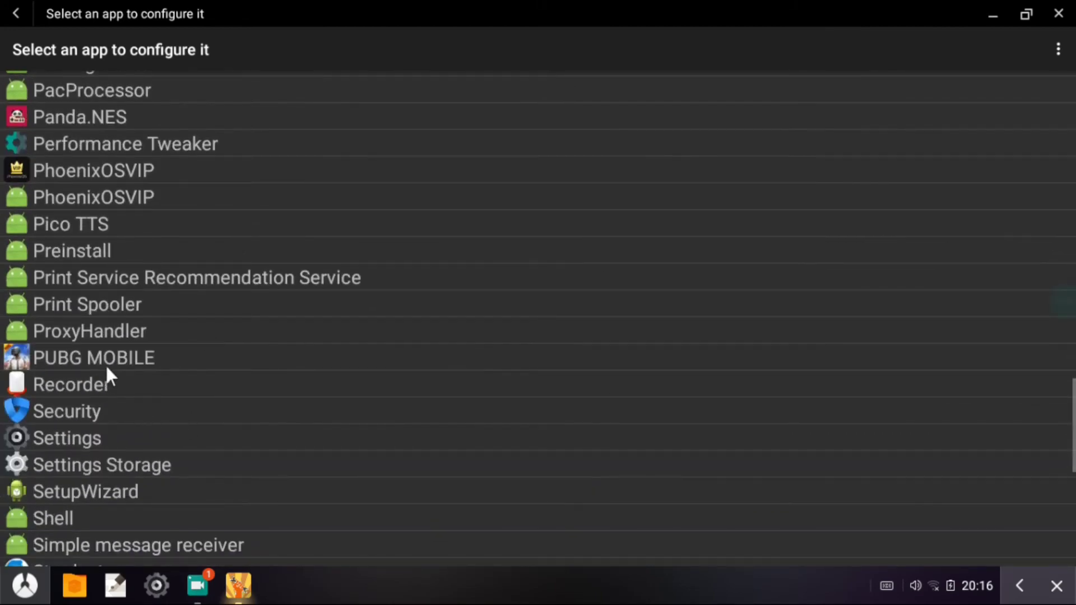
left_click(129, 358)
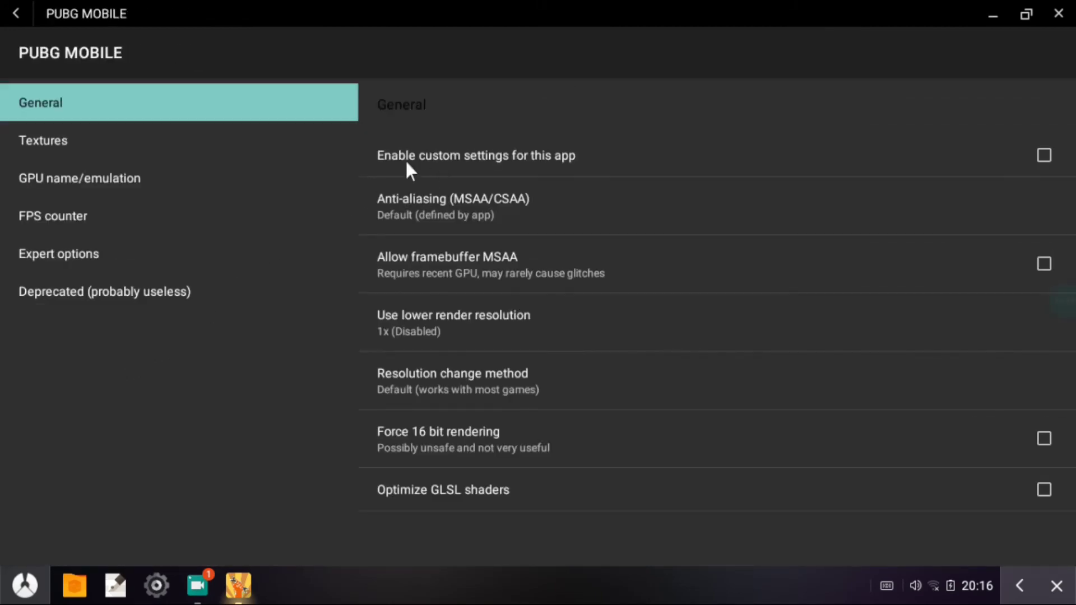
left_click(480, 156)
left_click(529, 490)
- Enable fake GPU info and fake CPU/RAM info for PUBG MOBILE, apply the Mali-G72 GPU template, and close GLTools
left_click(152, 182)
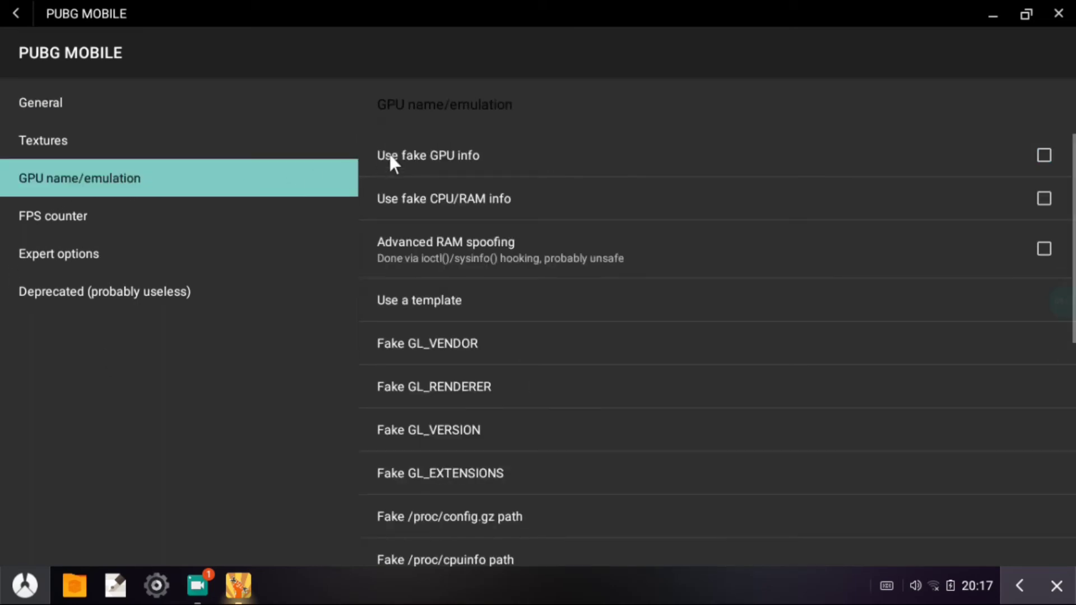
left_click(485, 159)
left_click(455, 202)
left_click(443, 300)
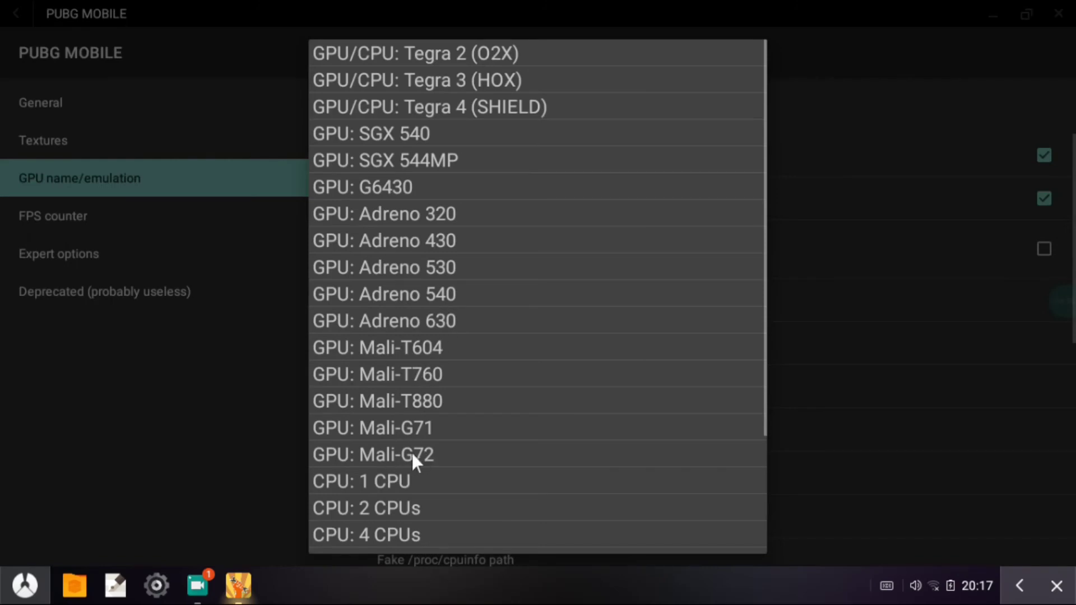
left_click(409, 451)
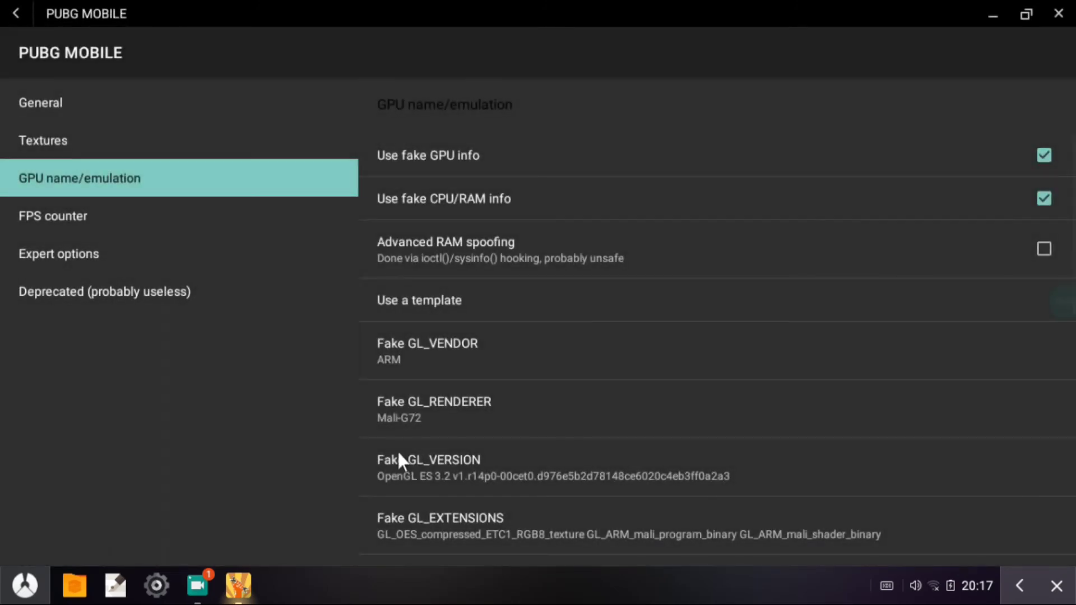
left_click(17, 14)
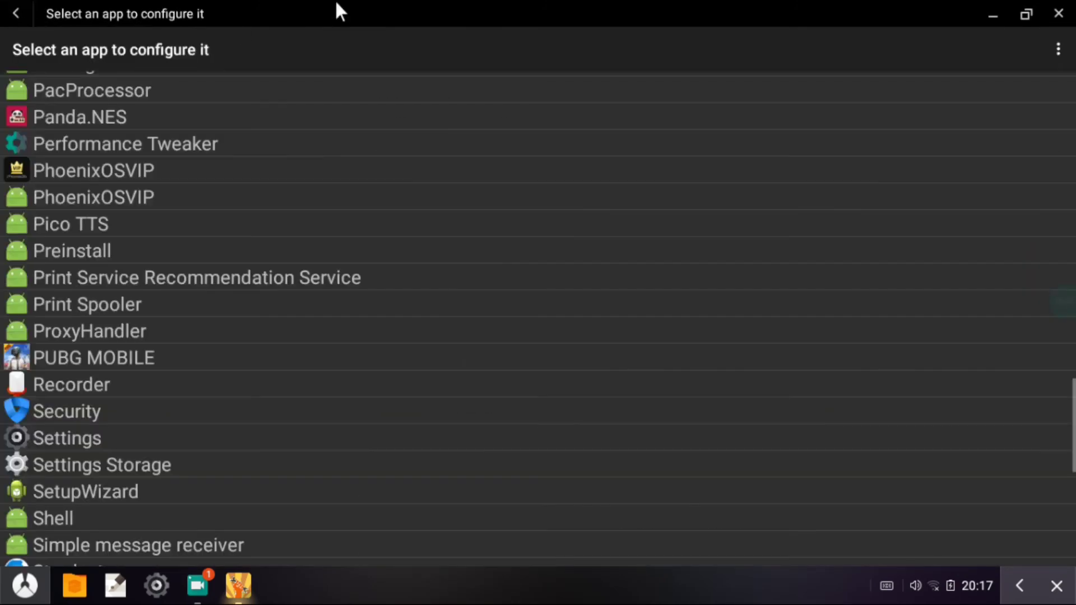
left_click(1059, 14)
left_click(4, 591)
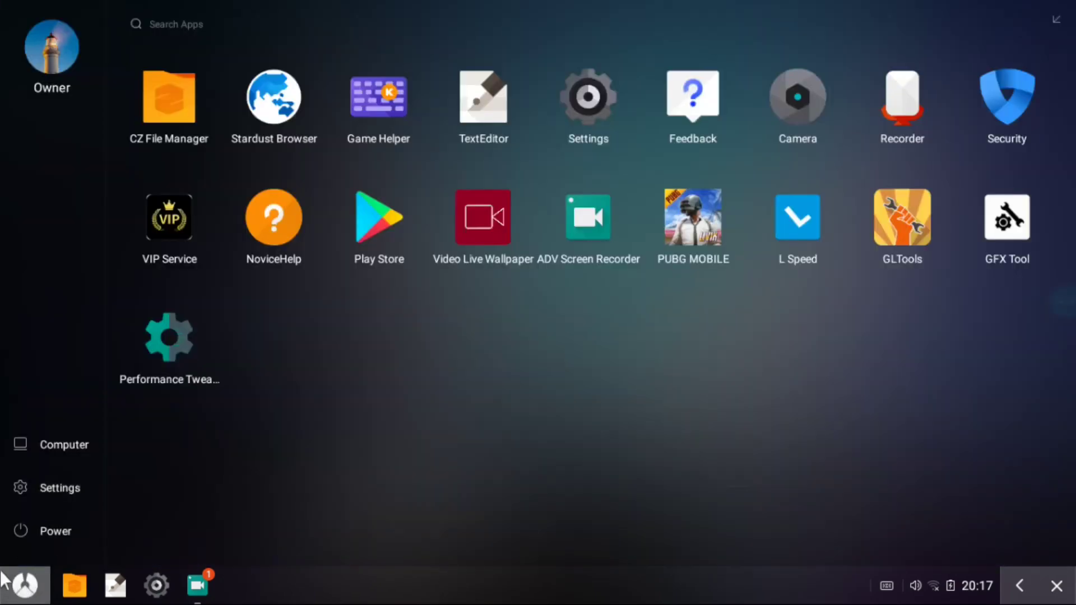
left_click(17, 586)
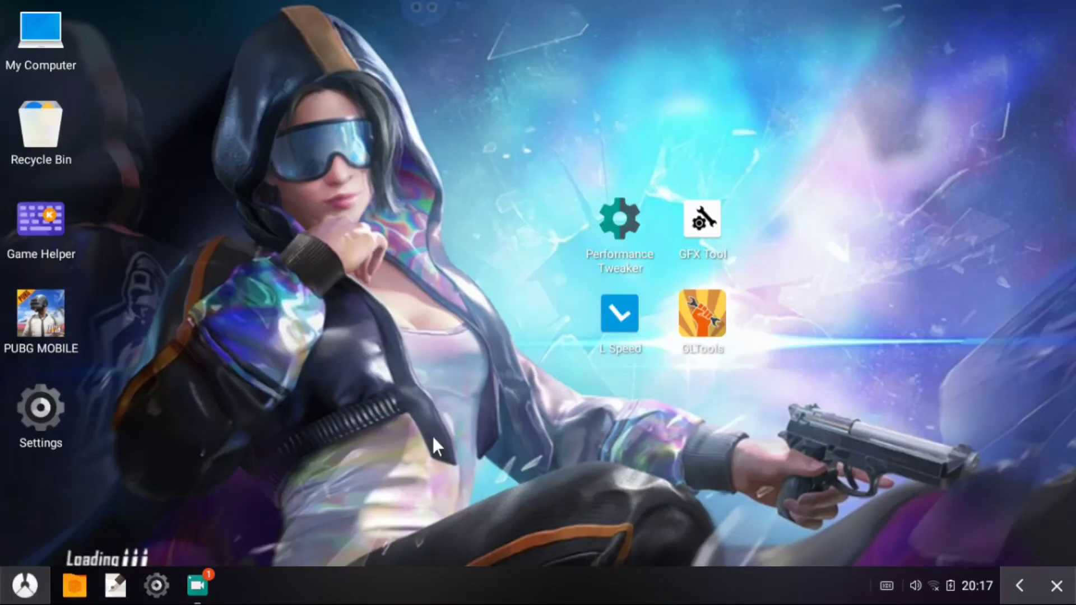
- Allow GLTools to run in the background in the AutoRun settings and close Settings
right_click(60, 413)
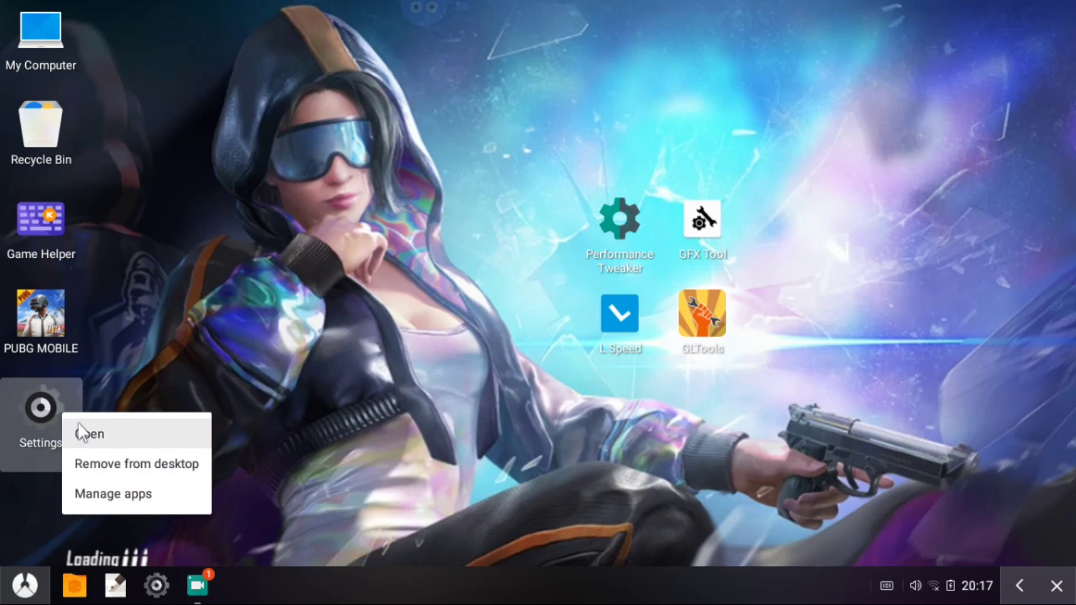
left_click(78, 425)
right_click(42, 405)
left_click(73, 426)
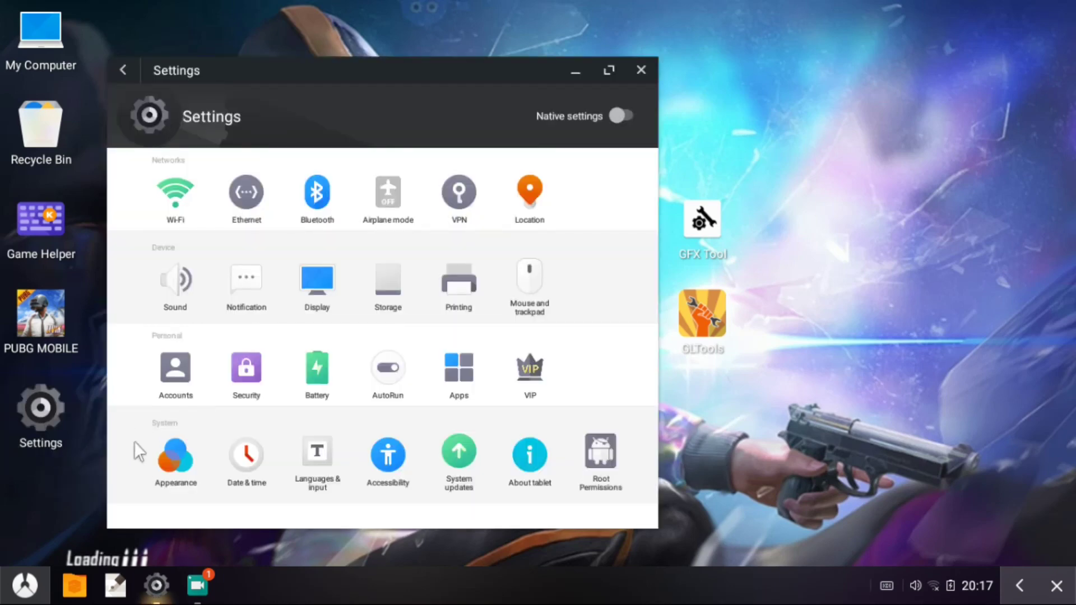
left_click(388, 373)
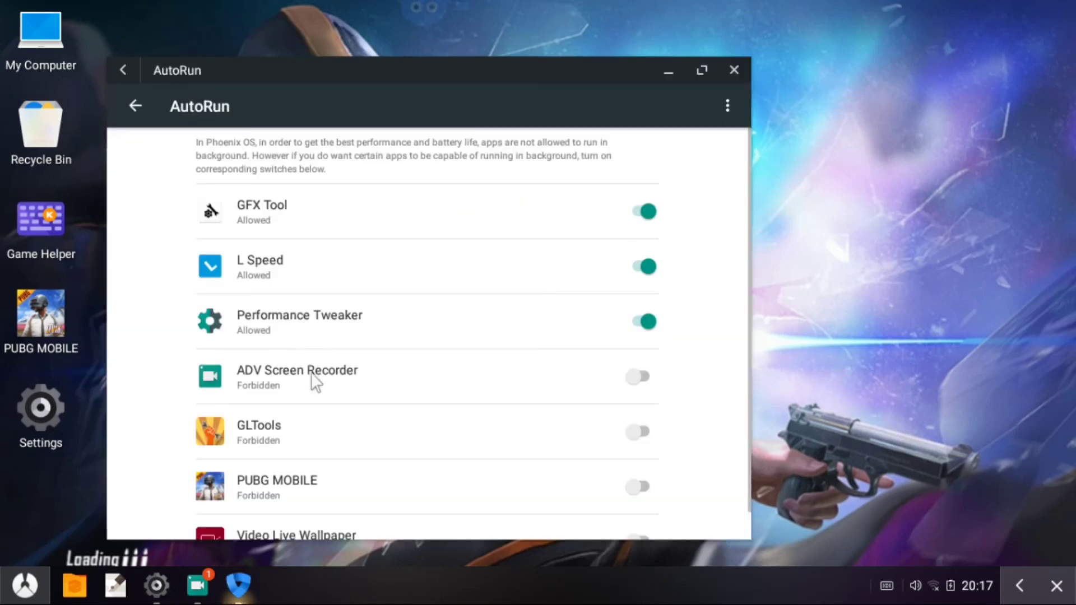
scroll(300, 336, "down", 1)
left_click(649, 402)
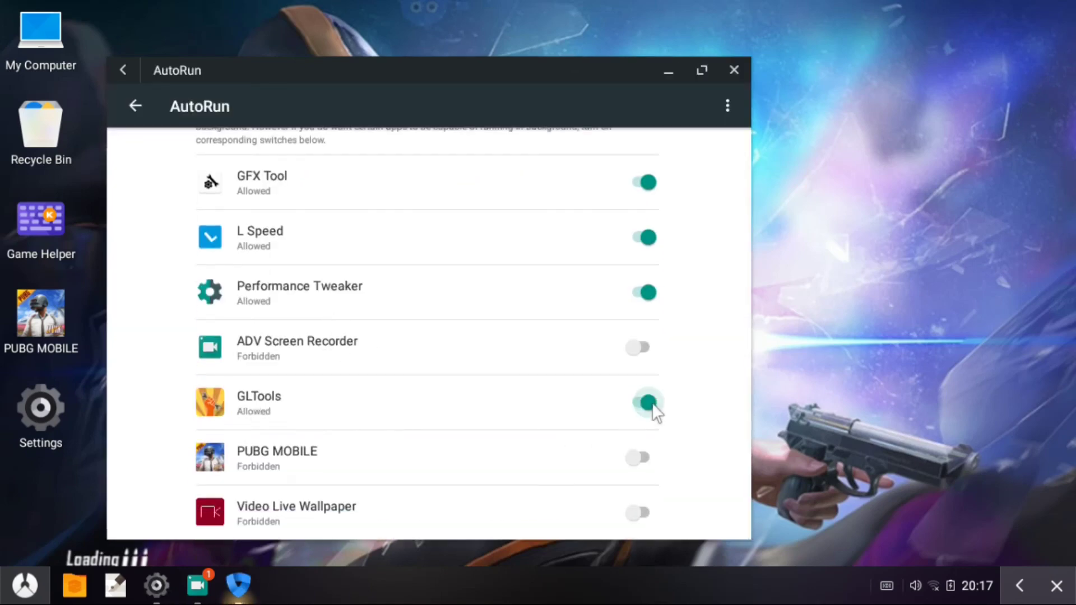
left_click(734, 70)
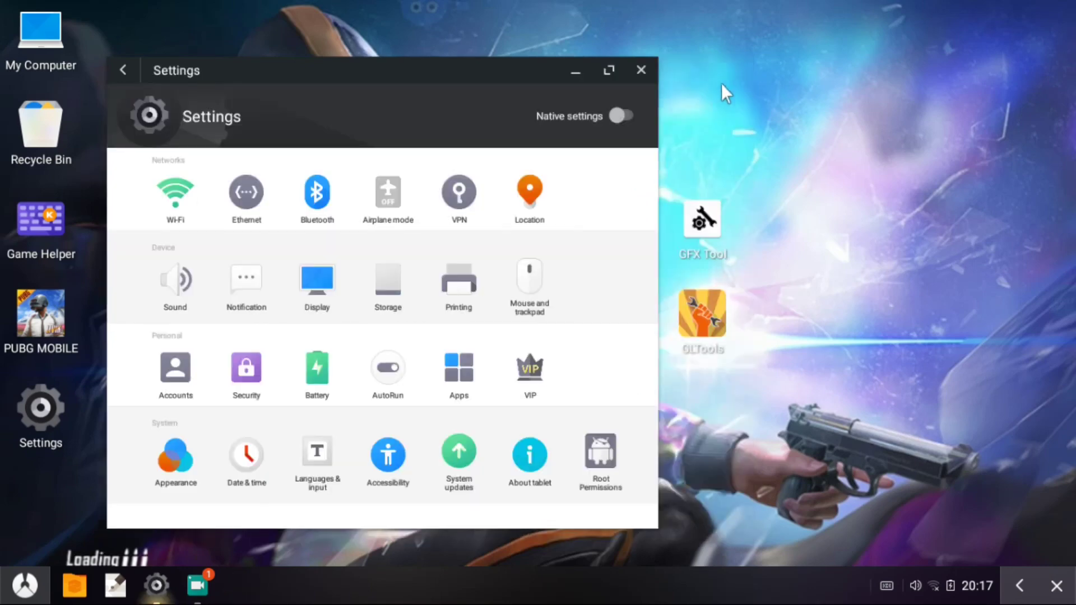
left_click(639, 72)
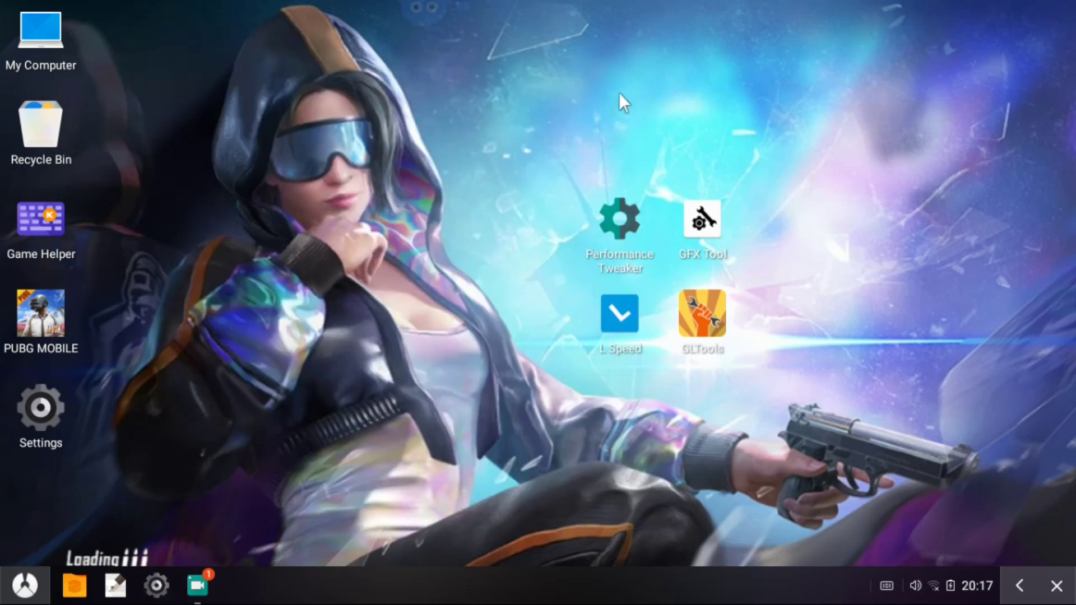
right_click(375, 251)
left_click(414, 397)
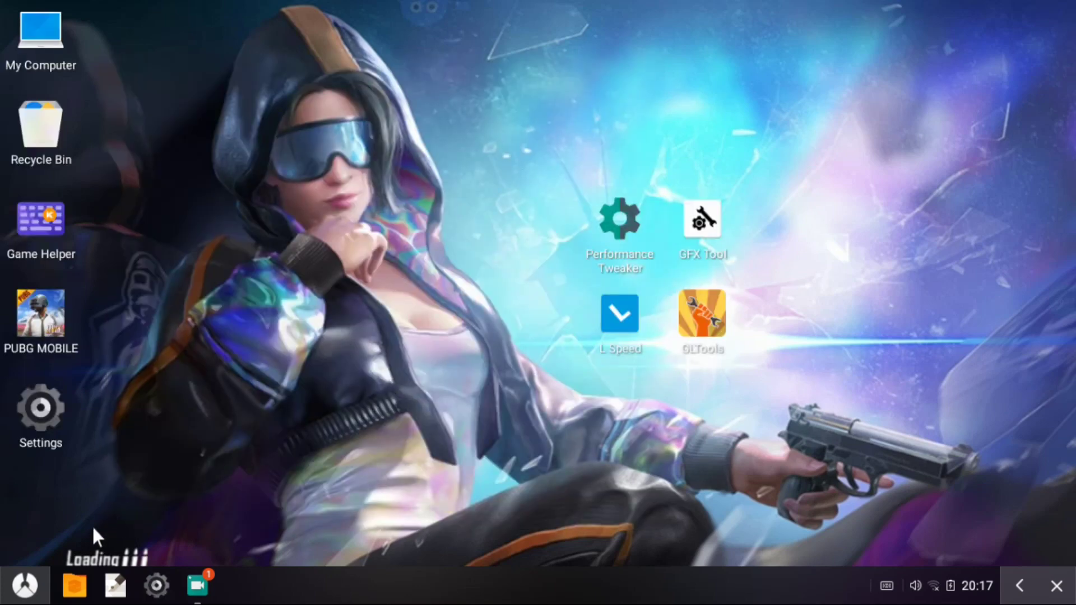
- Open the system power options to restart the PC
left_click(25, 586)
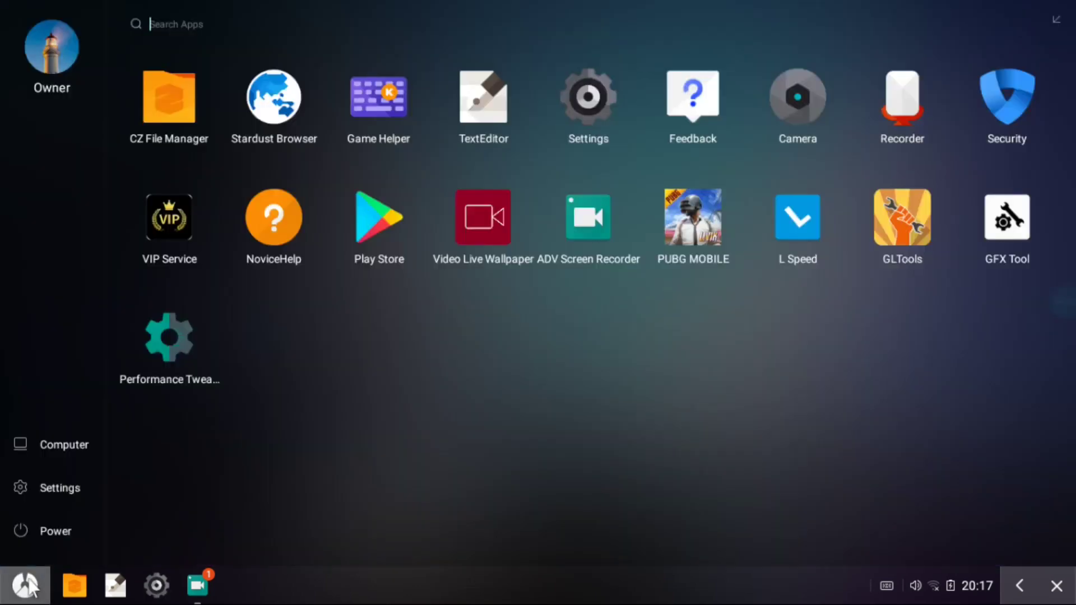
left_click(42, 534)
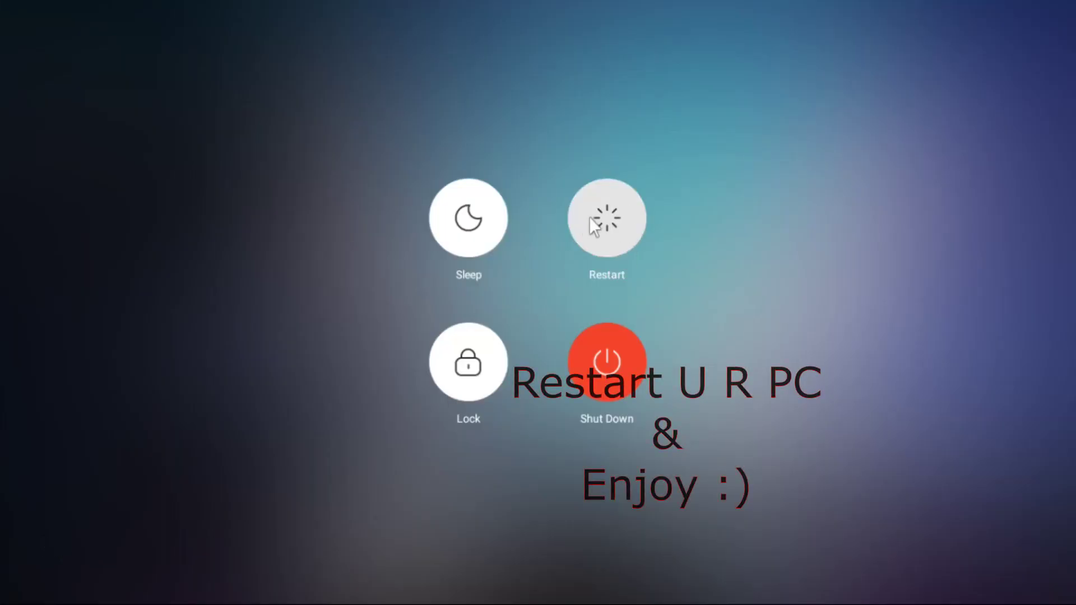